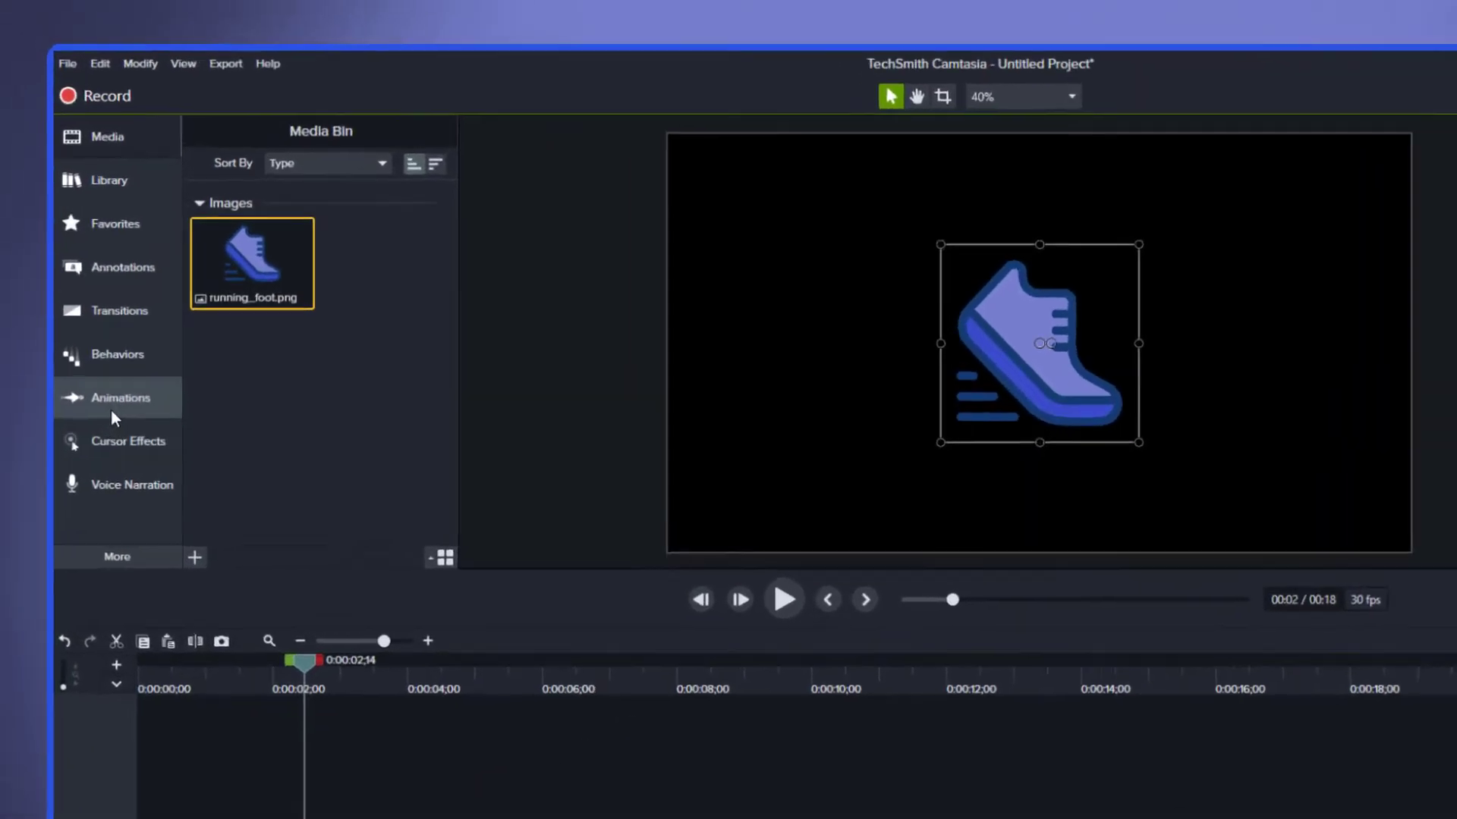
Step: Add a Custom animation to the running_foot clip on Track 1, ending at about 4 seconds
click(74, 294)
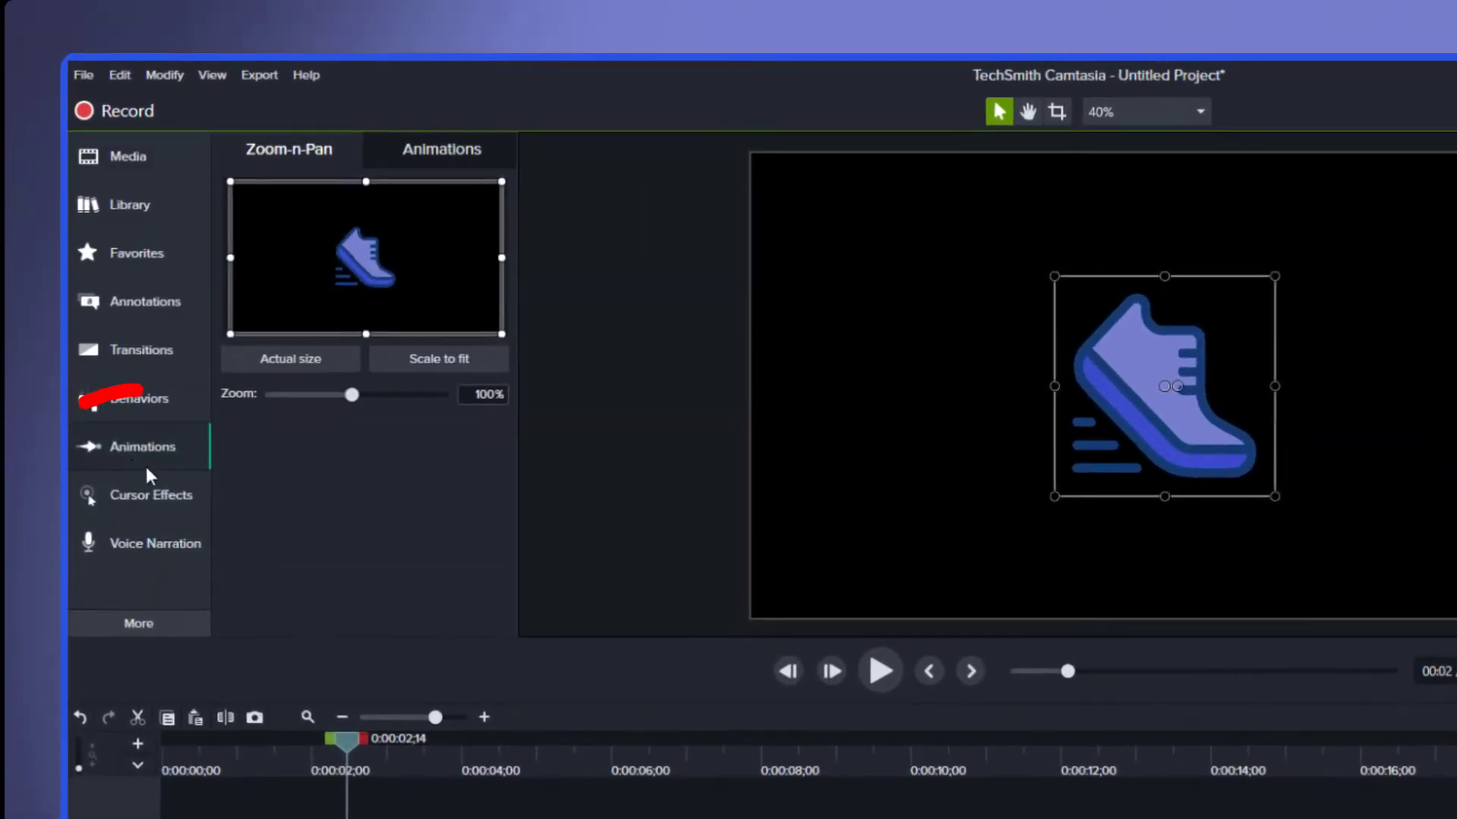
click(407, 149)
scroll(423, 270, down, 1)
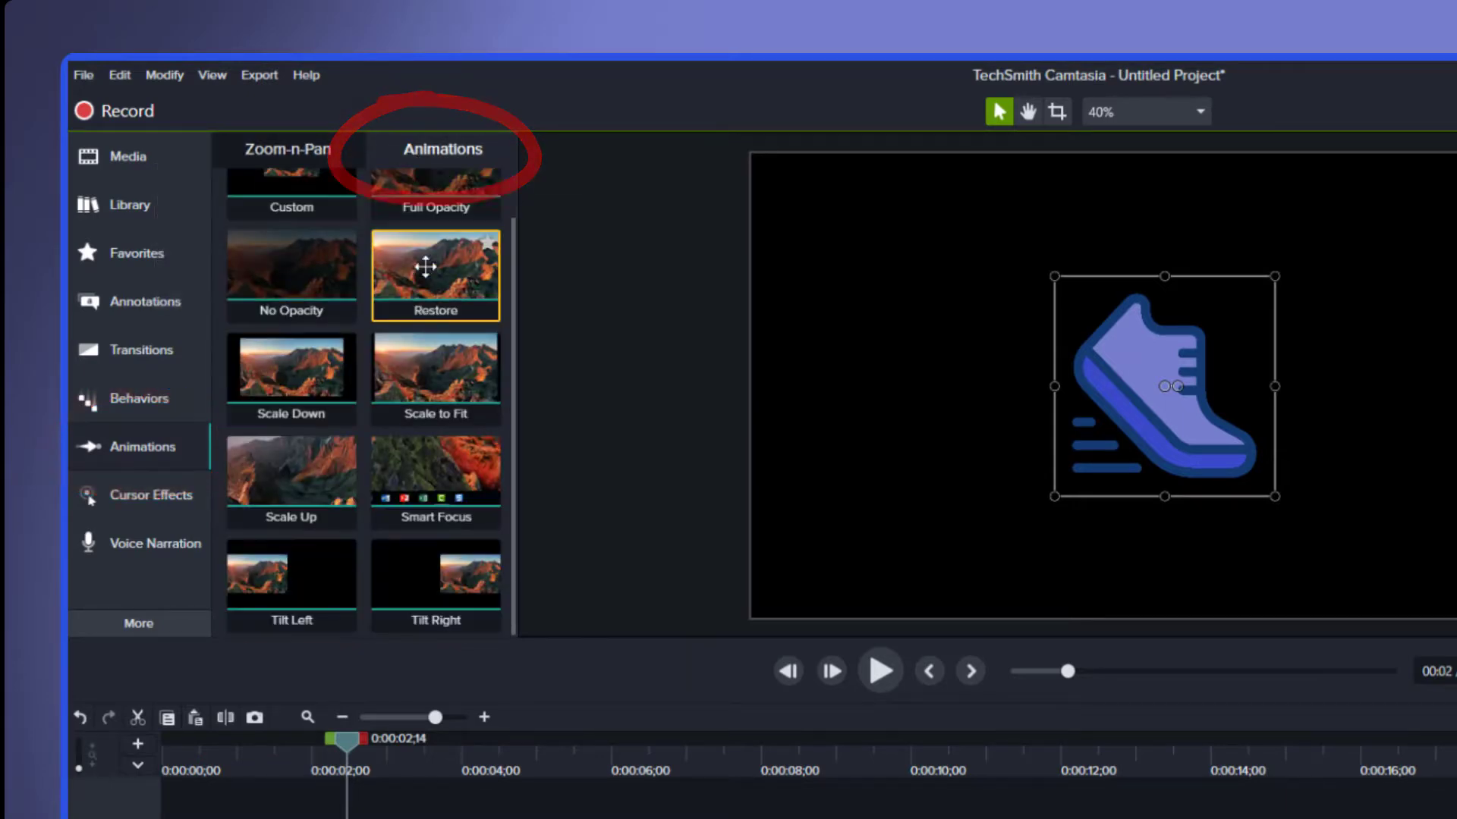
scroll(425, 267, up, 1)
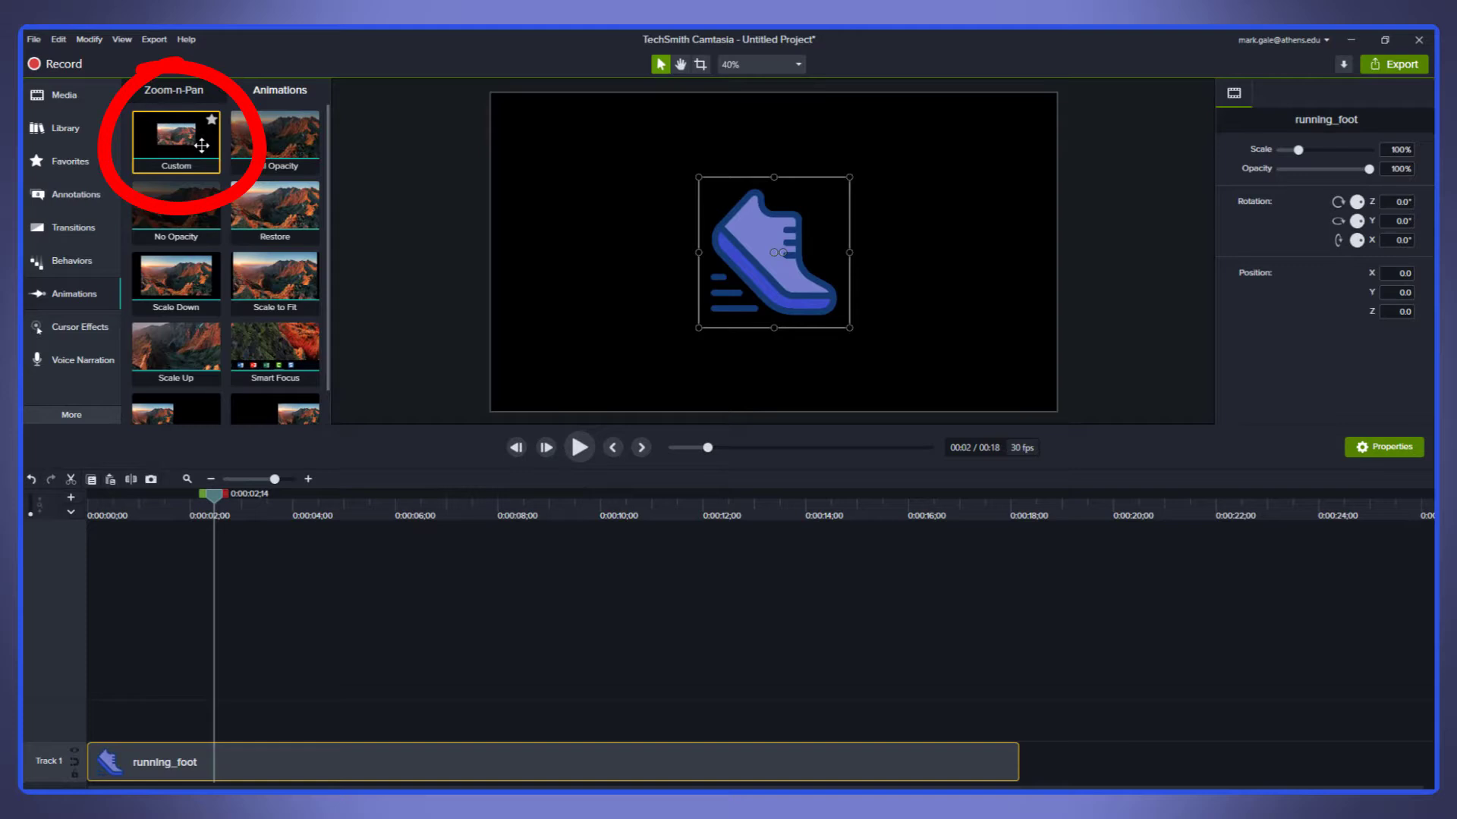
drag(200, 144, 316, 754)
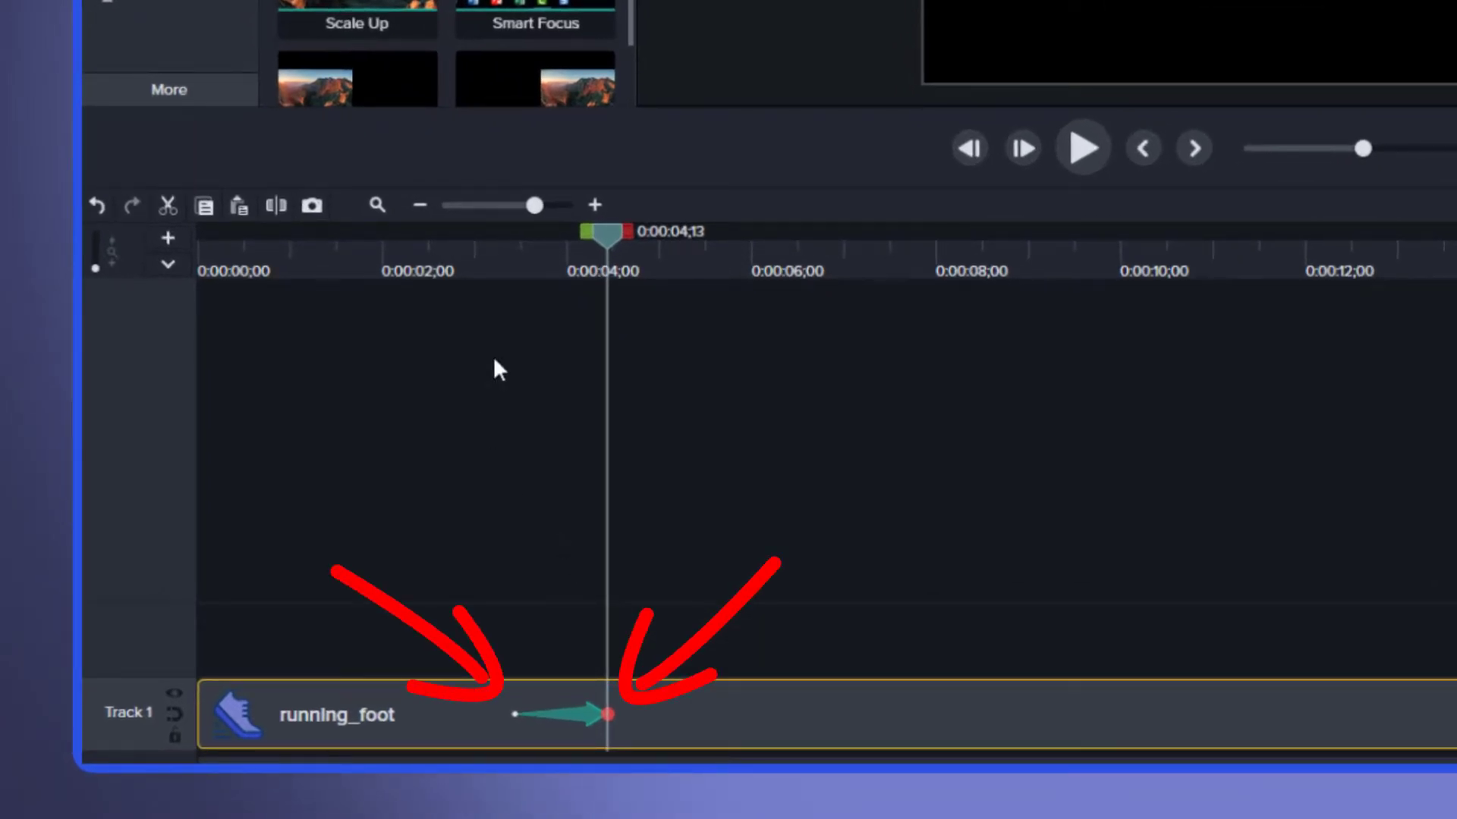
Step: At the start of the running_foot animation, move the shoe toward the canvas's left side, to about X -515
drag(534, 205, 547, 205)
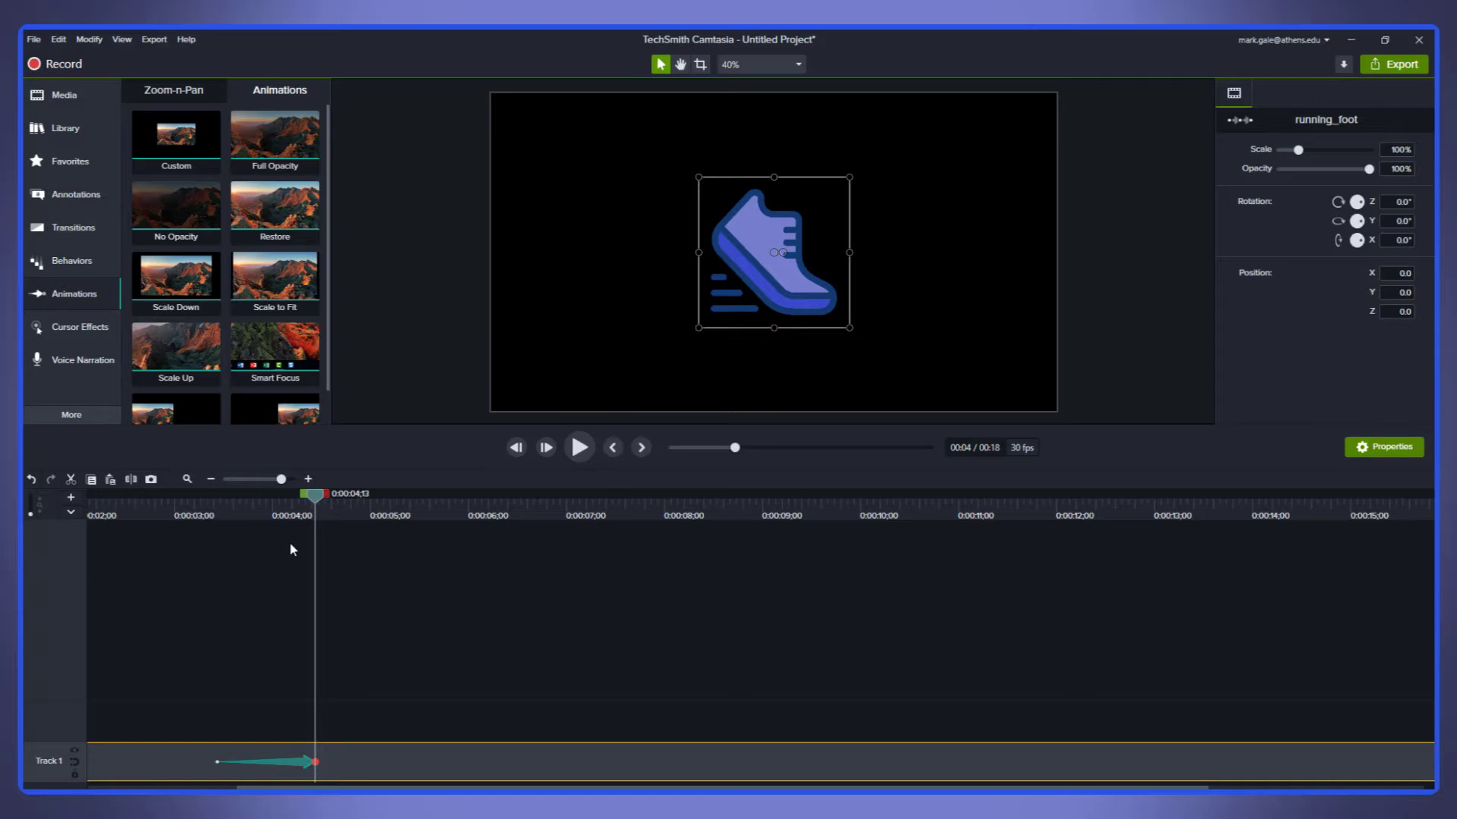
drag(314, 496, 217, 502)
drag(751, 270, 597, 267)
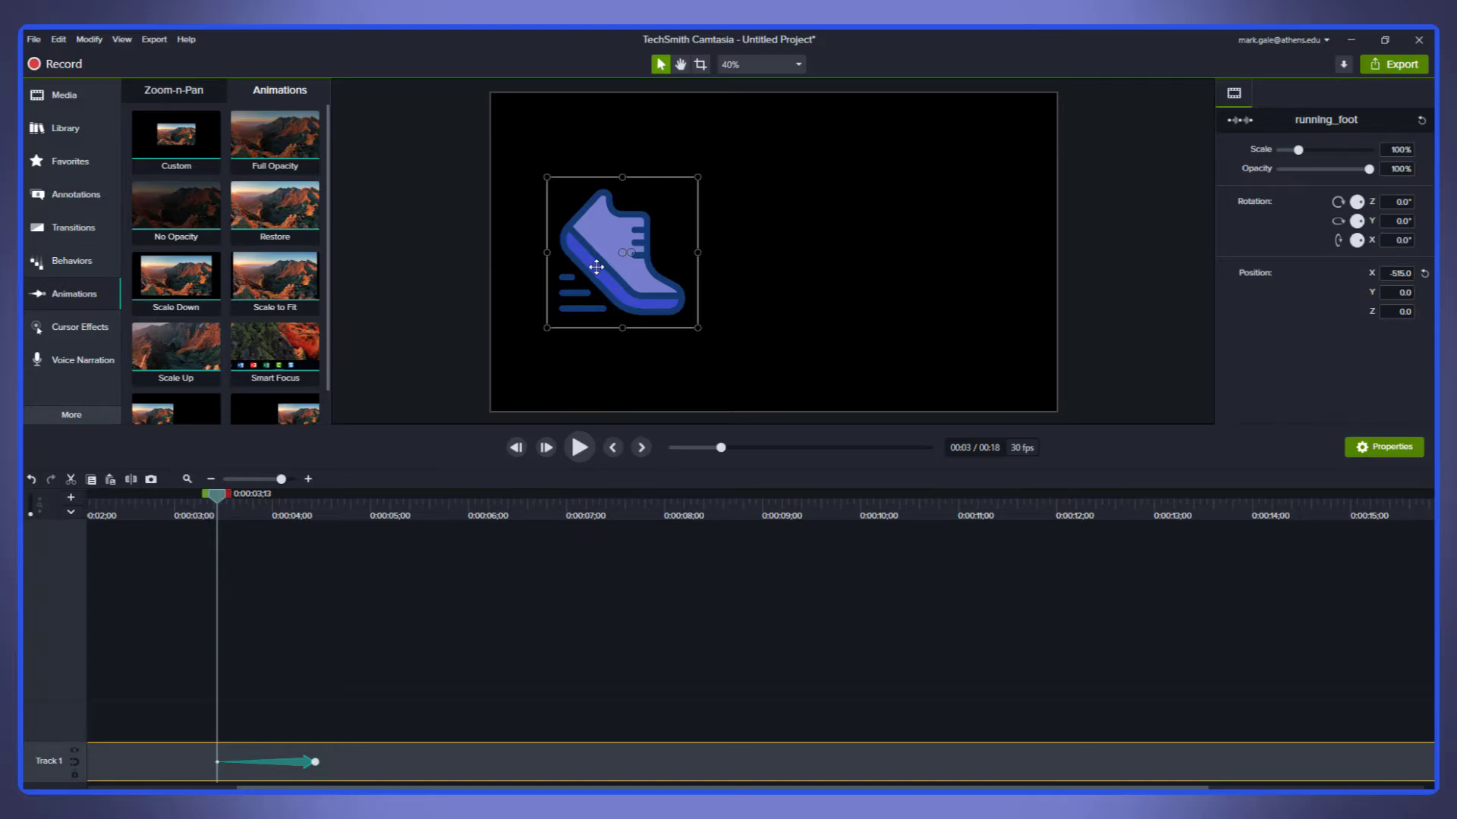
Step: At the end of the animation, move the shoe toward the canvas's right side, to about X 572.5, and play the motion back
drag(220, 498, 330, 500)
drag(805, 291, 972, 296)
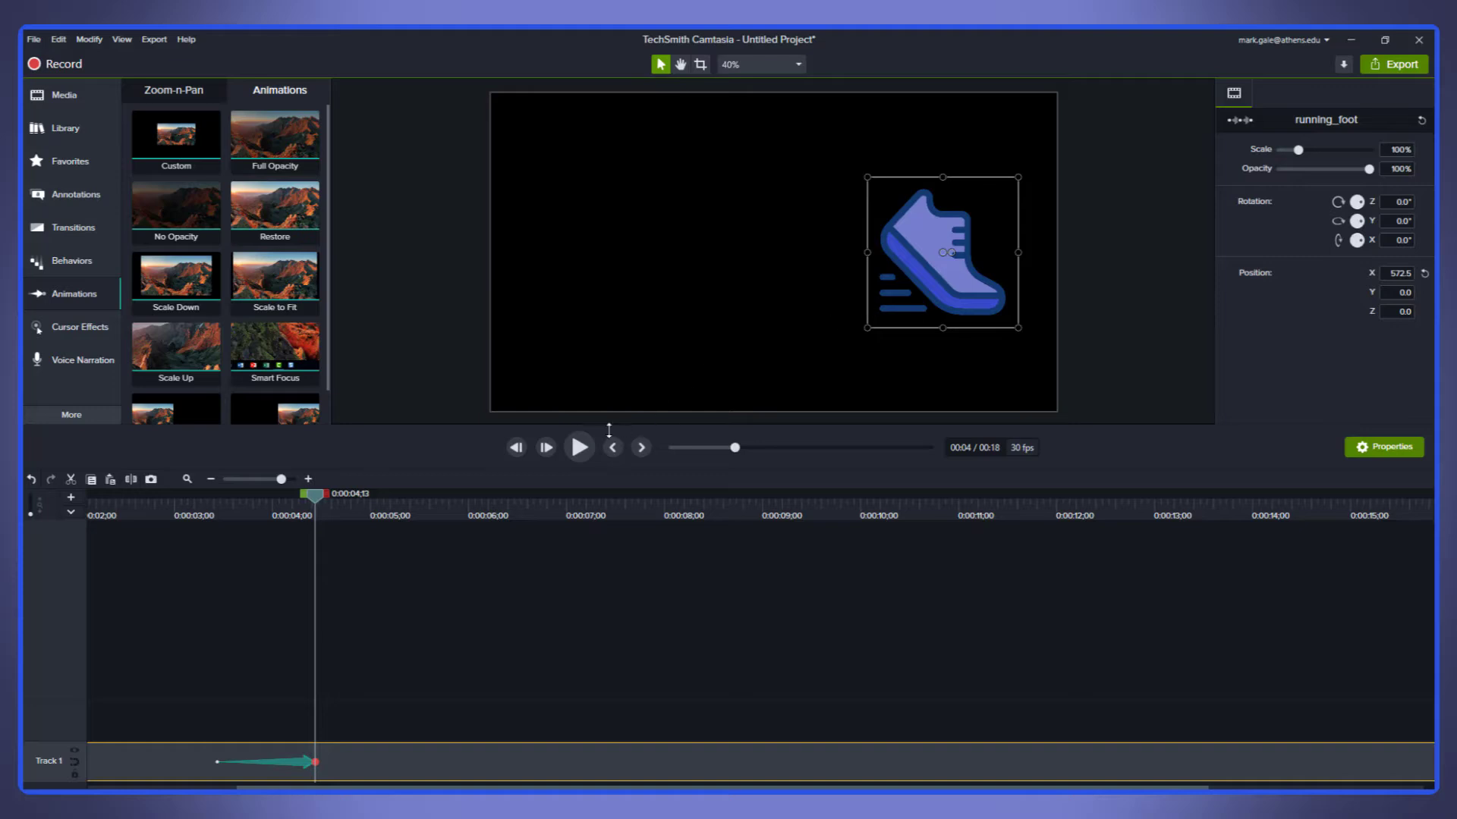
click(211, 514)
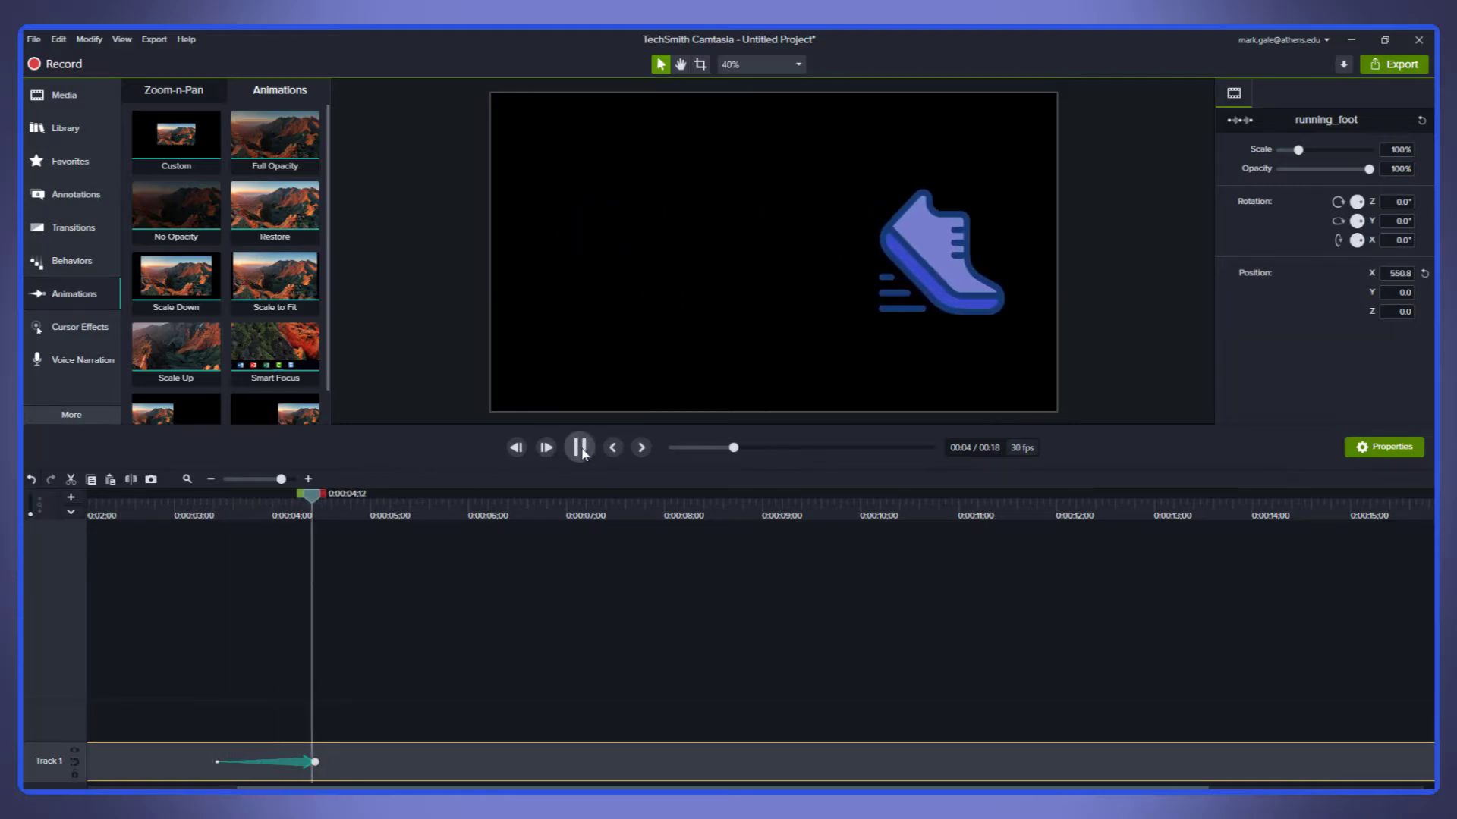
click(579, 448)
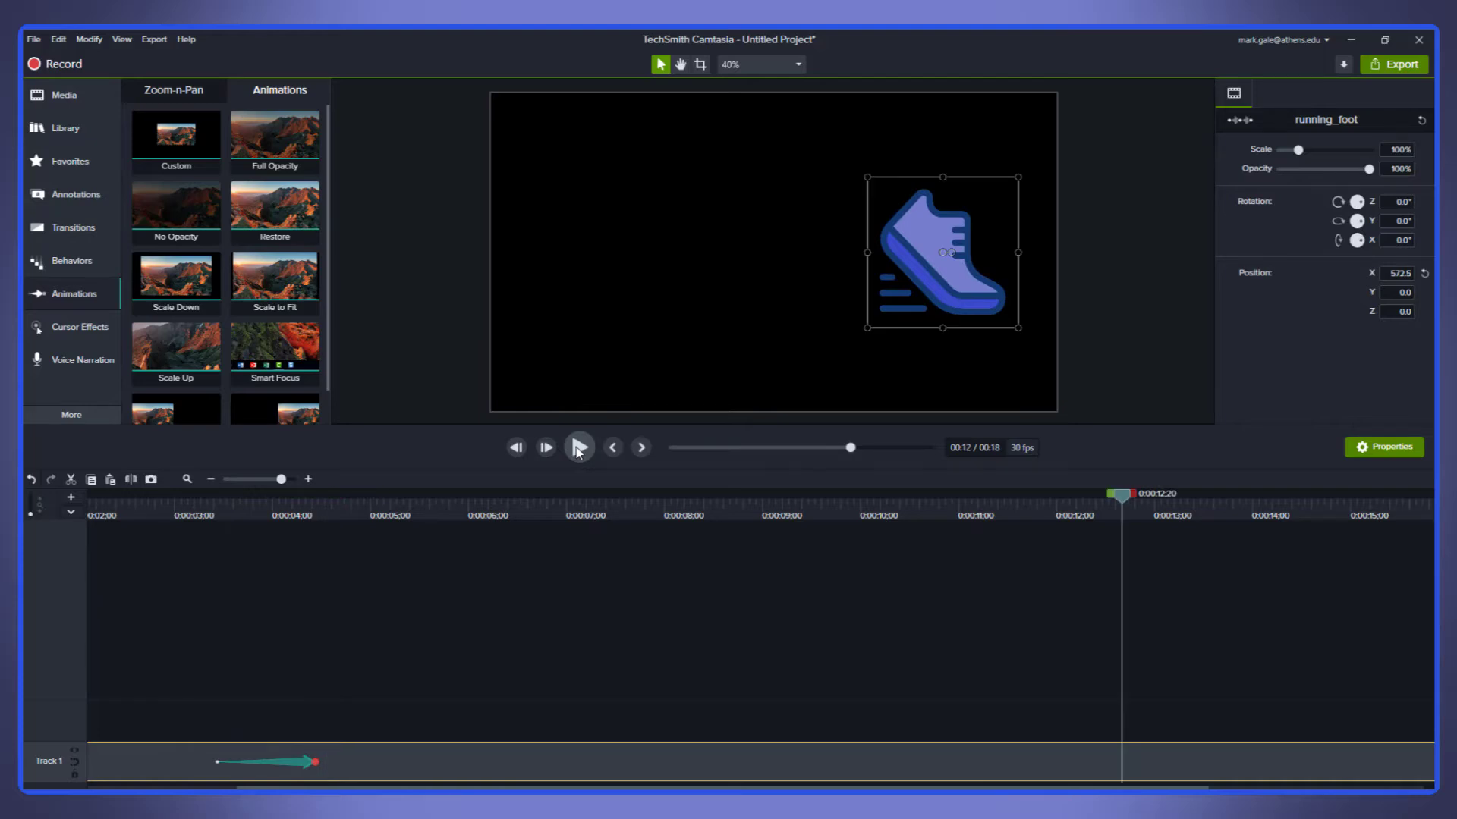
Step: At the end of the animation, scale the shoe up to about 145.7% and play the result back
drag(331, 516, 315, 518)
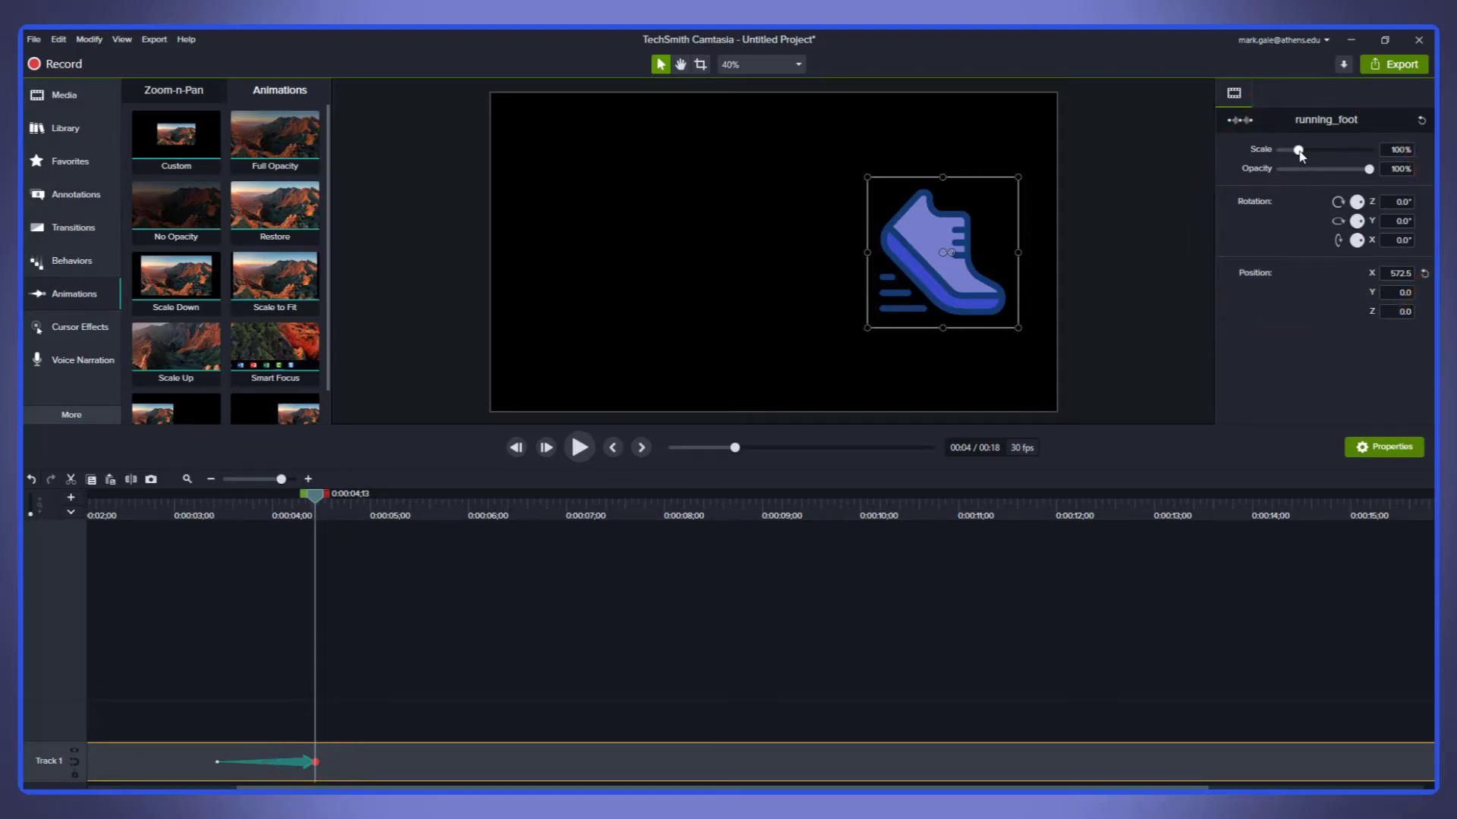
drag(1299, 150, 1307, 151)
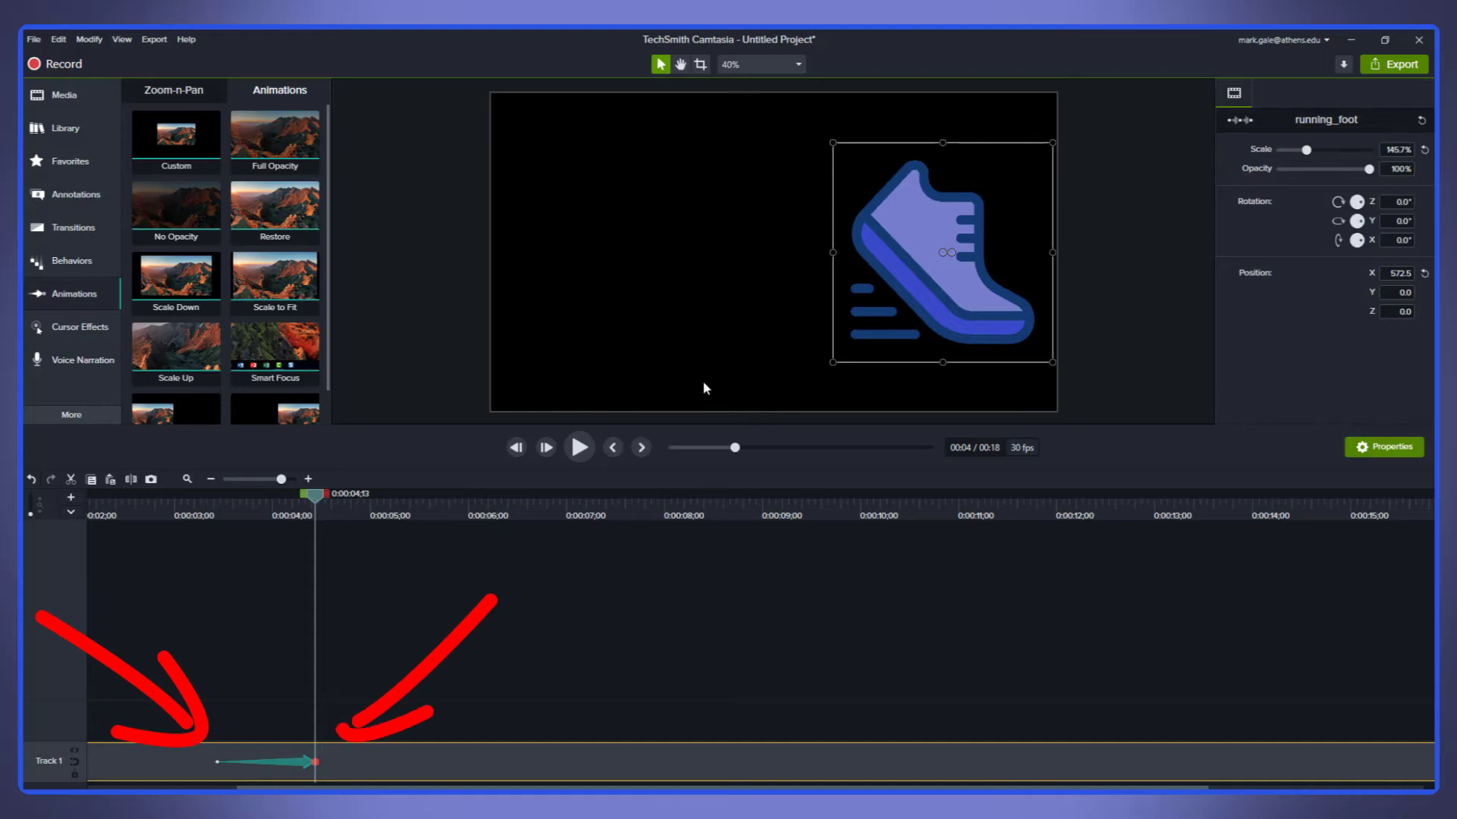
click(221, 515)
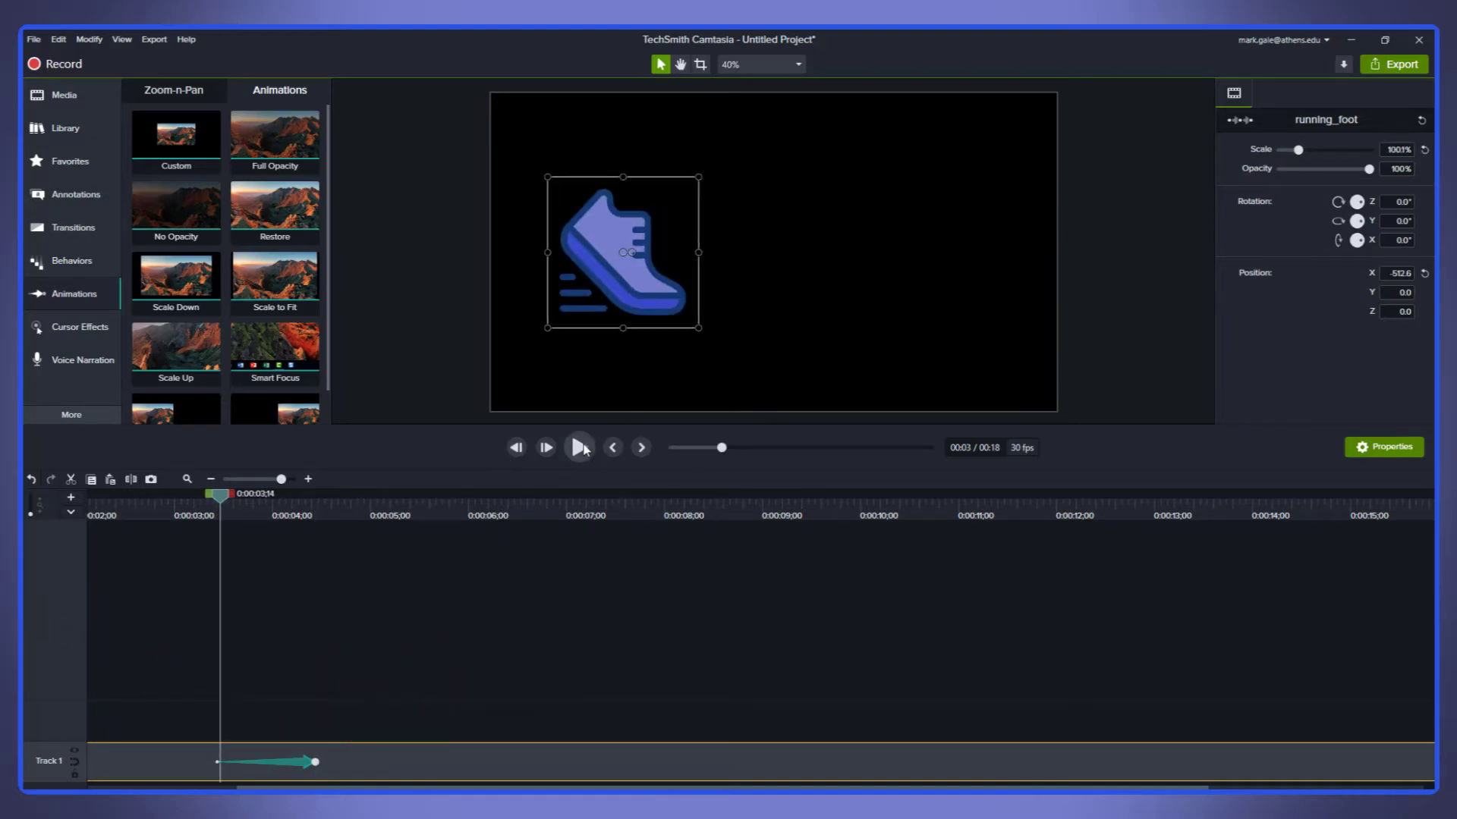
click(579, 447)
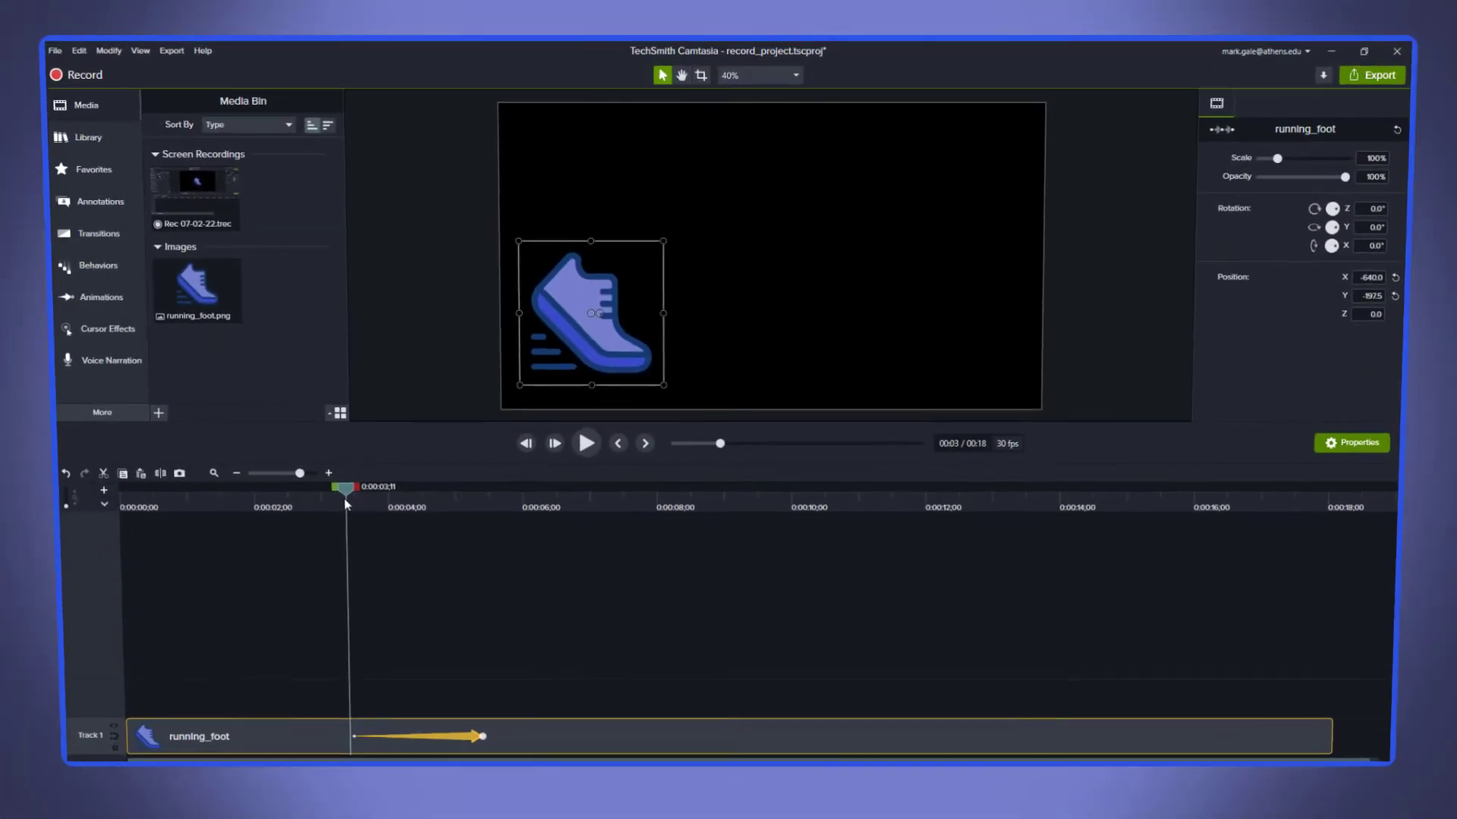
Step: Shorten the running_foot animation so it ends just past the 4-second mark, and play back the faster motion
key(space)
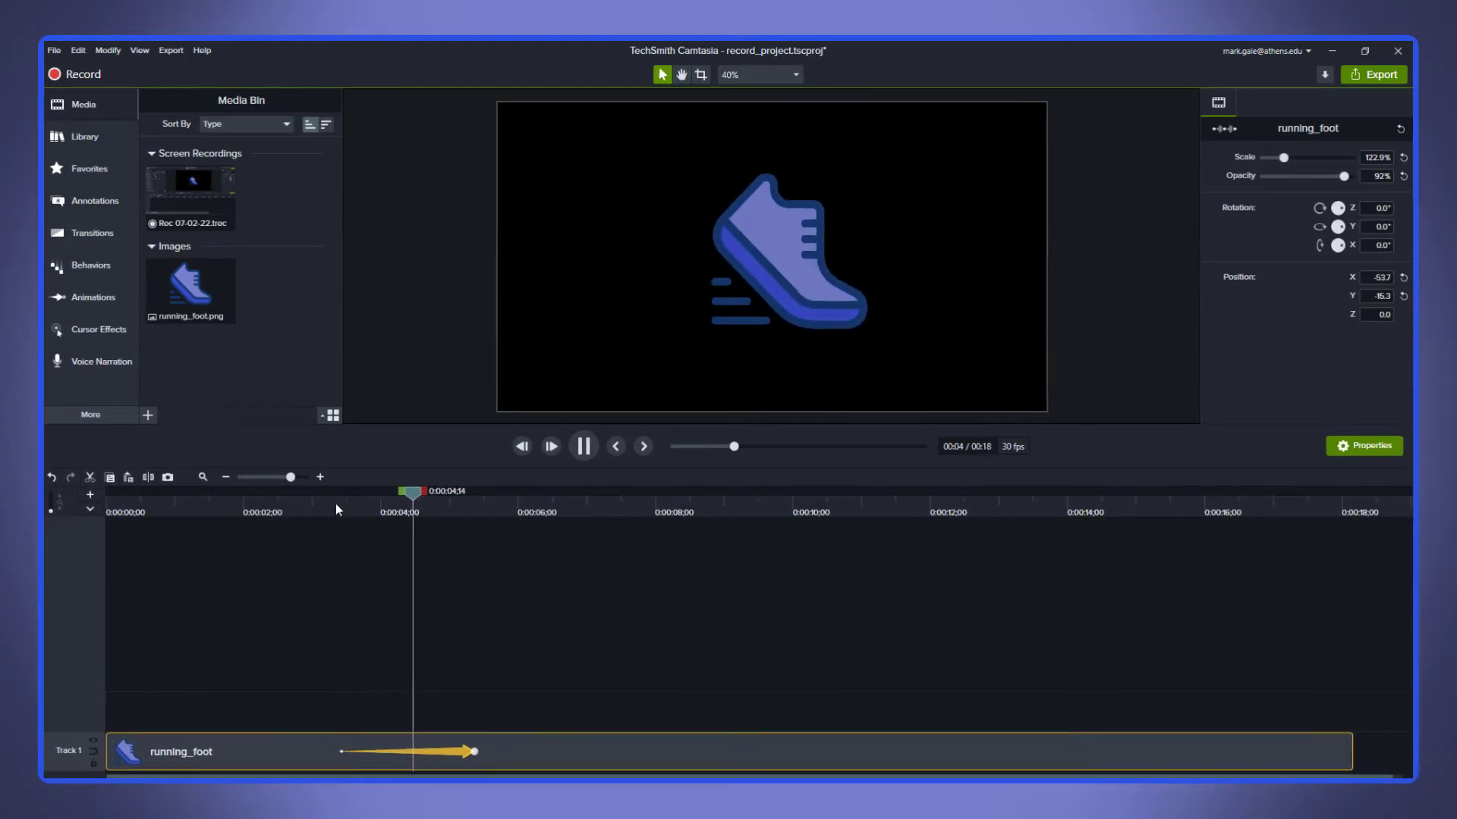
drag(462, 745, 394, 736)
click(334, 511)
key(space)
key(space)
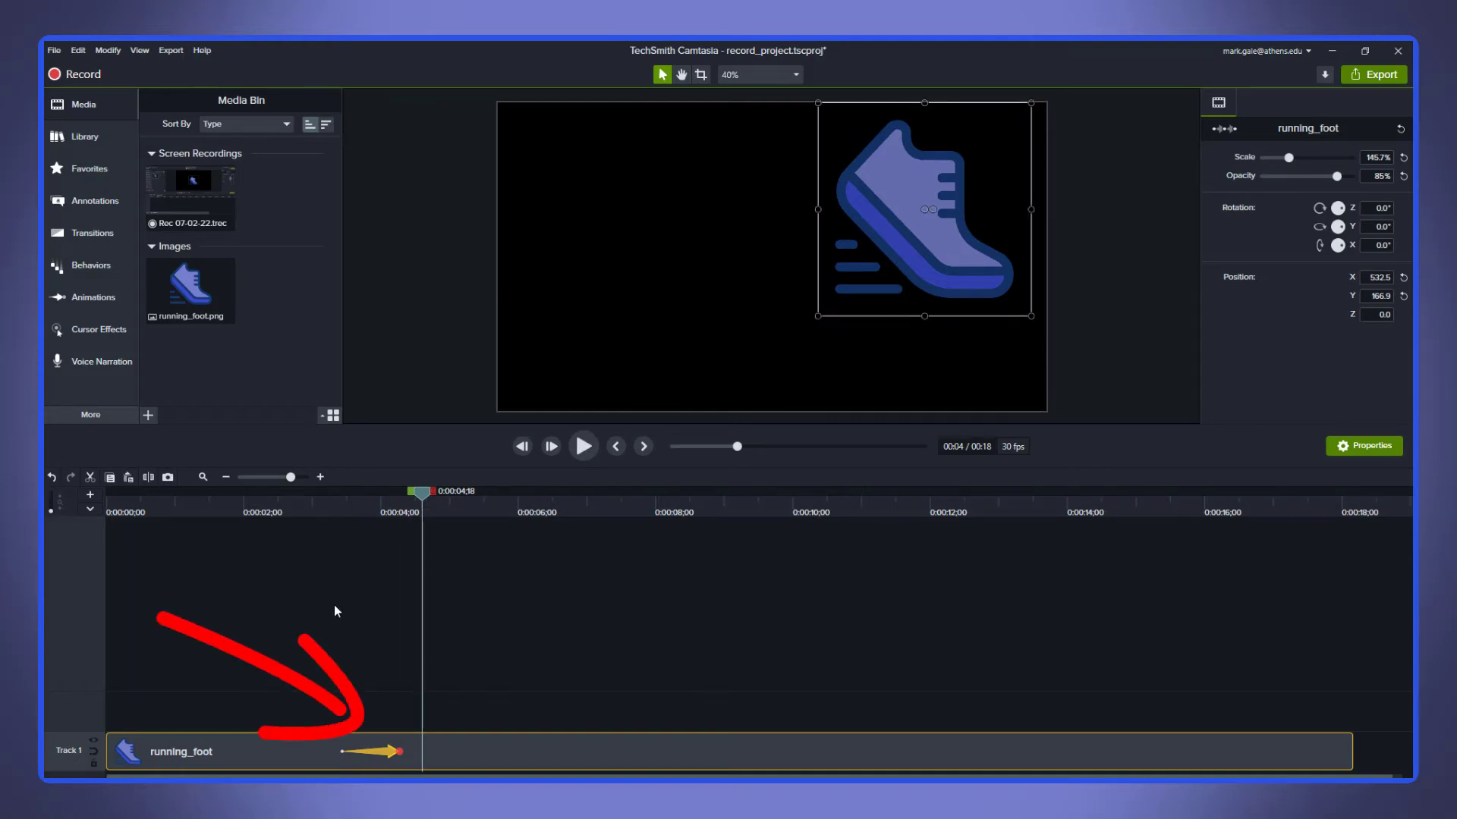
Step: Lengthen the running_foot animation so it ends just before the 6-second mark, and play back the slower motion
drag(400, 751, 512, 752)
click(322, 499)
key(space)
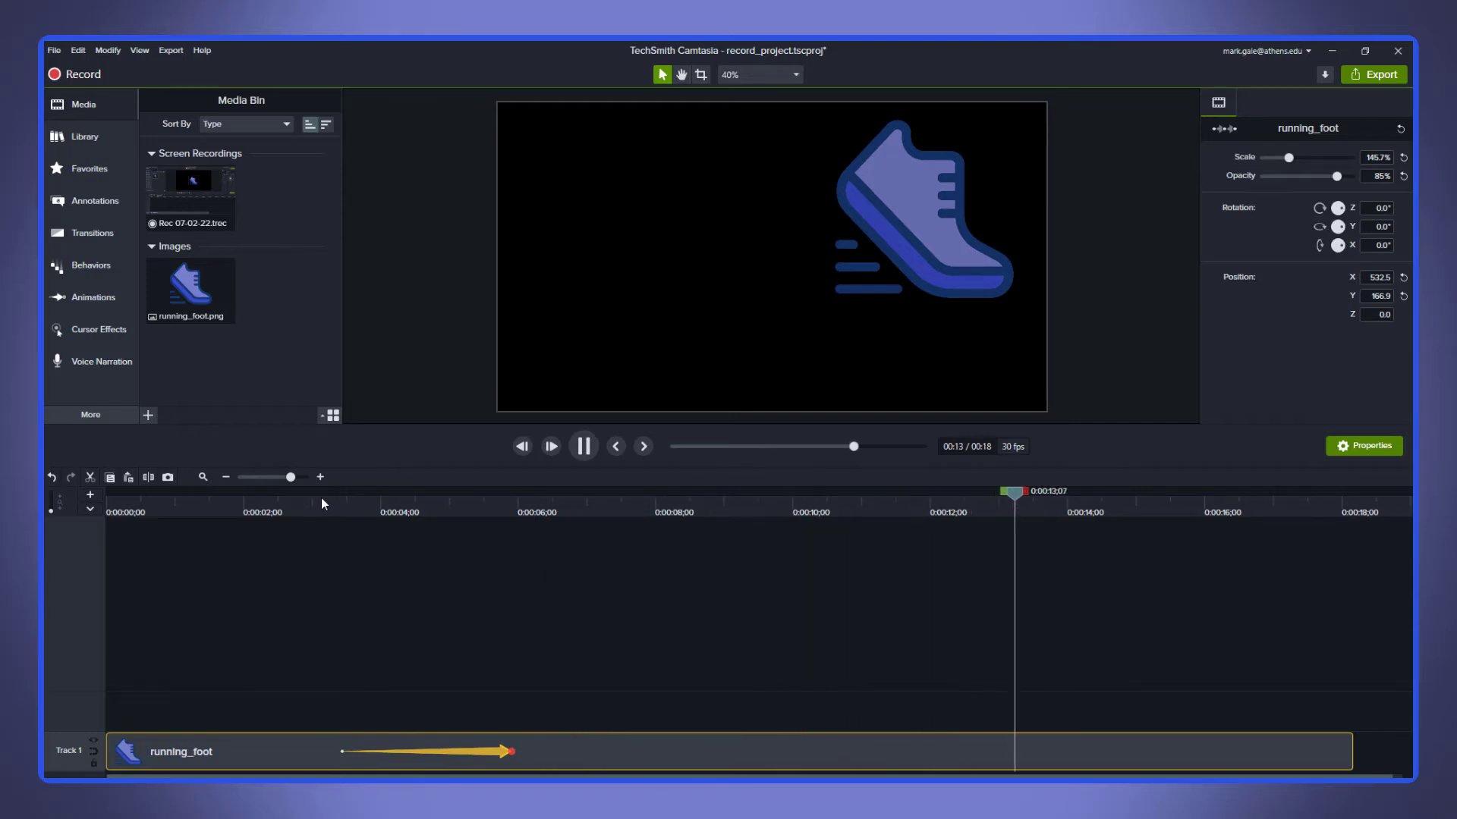
key(space)
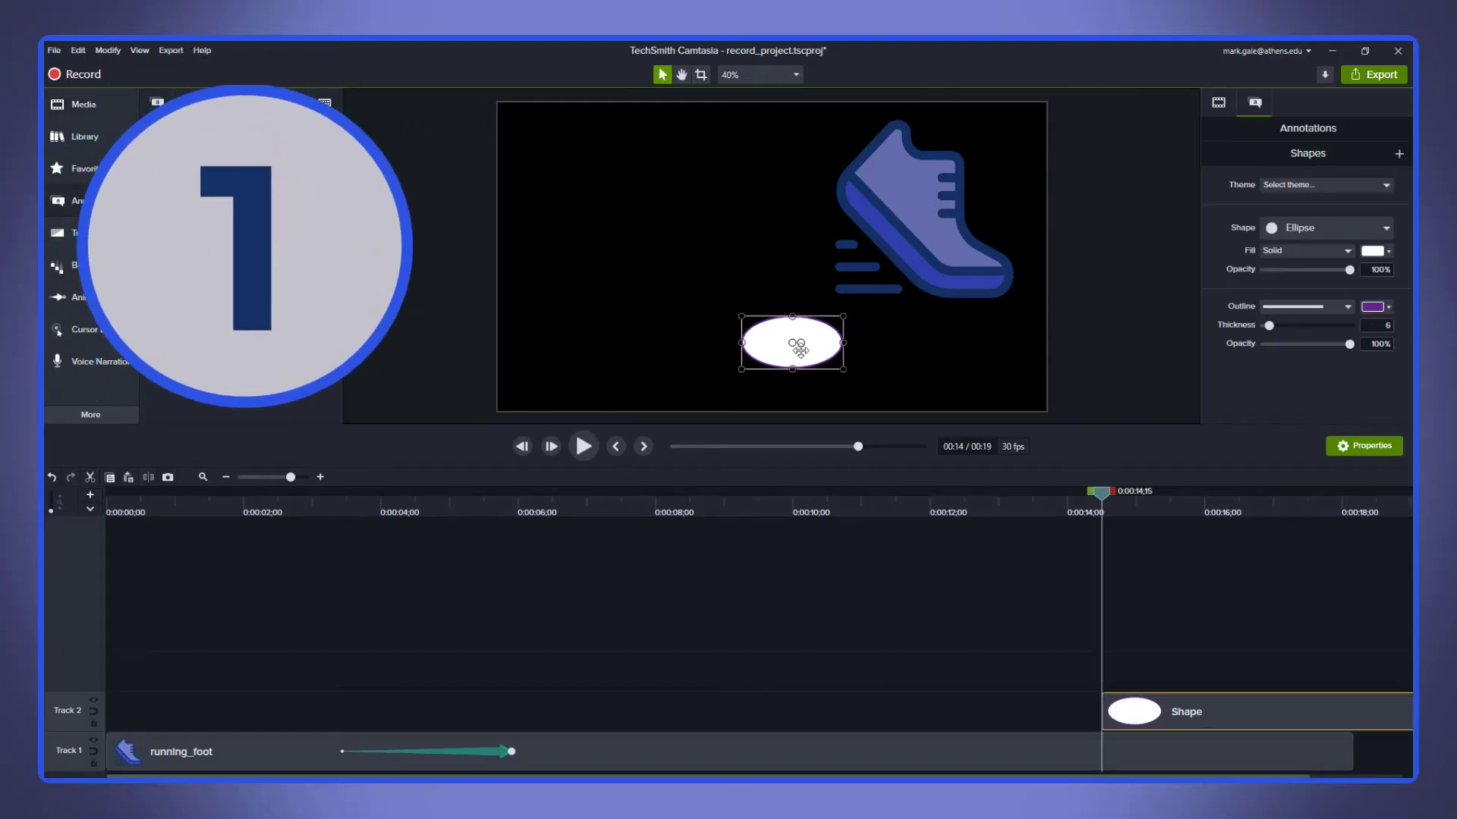
Step: Reshape the white ellipse into a circle and place the shoe on the left of it at 100% scale
mouse_move(852, 367)
mouse_down()
mouse_move(797, 368)
mouse_move(848, 394)
mouse_up()
drag(904, 202, 608, 267)
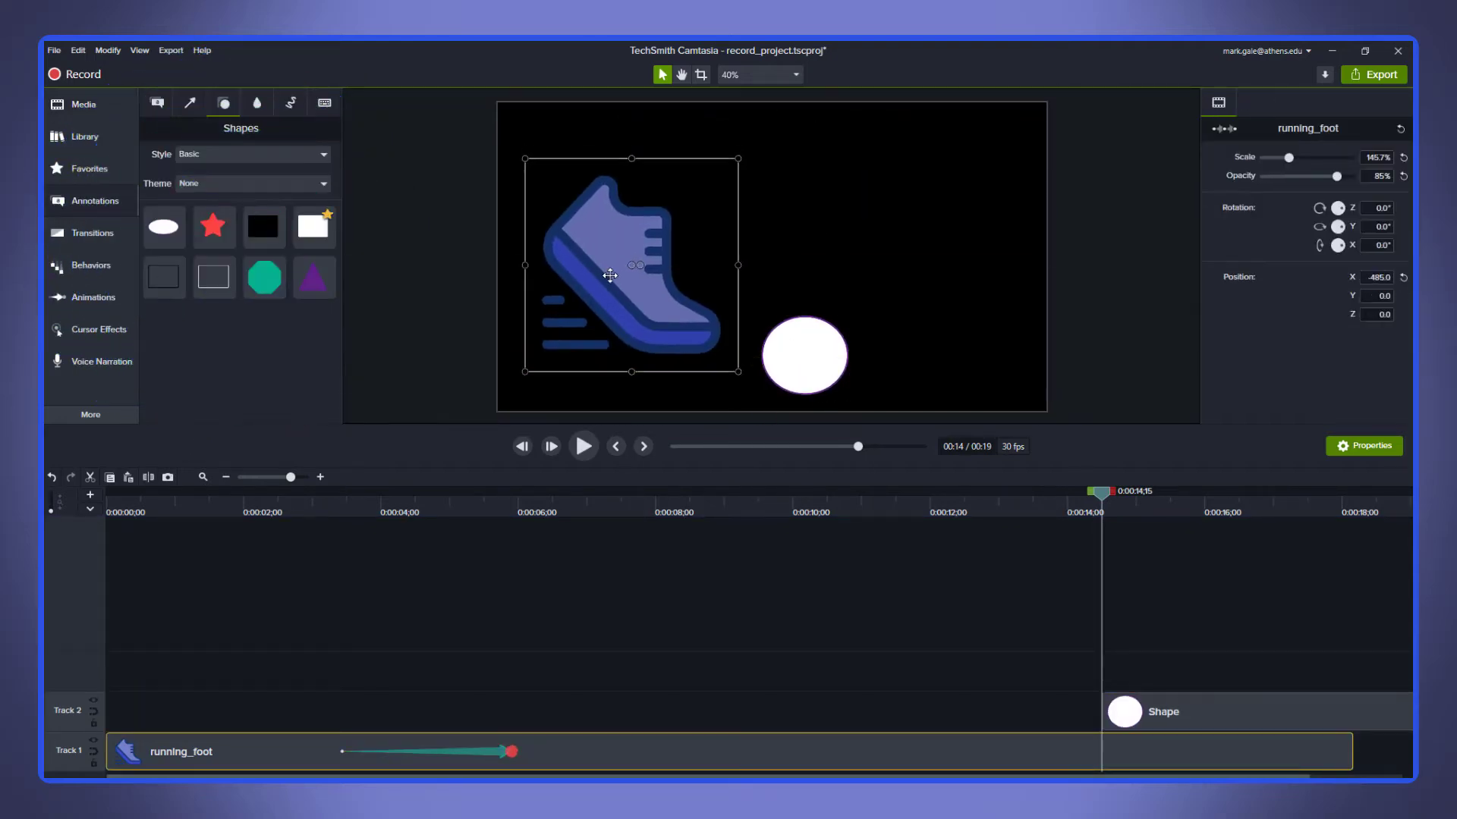
click(1379, 157)
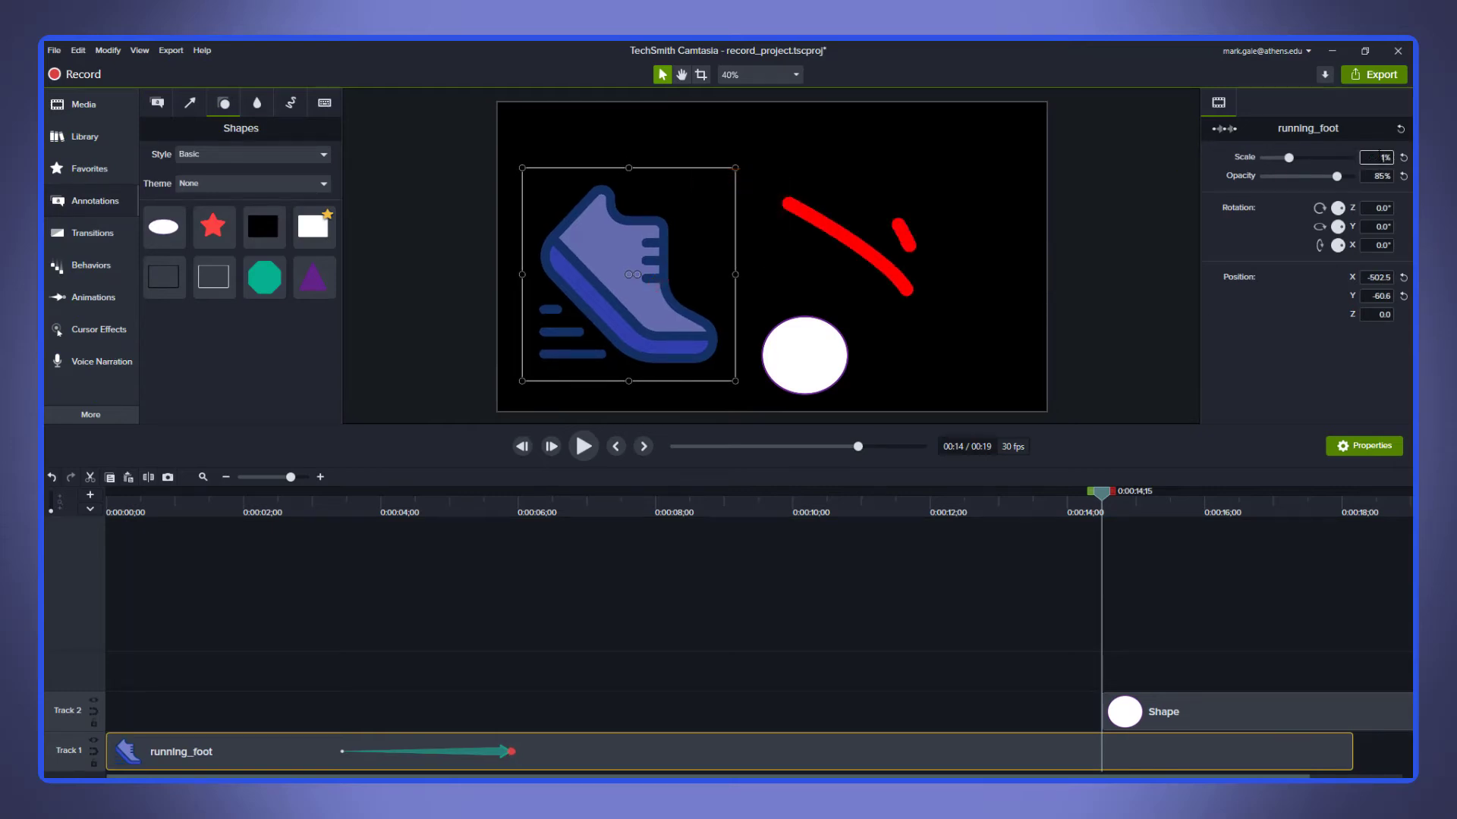
key(BackSpace)
text(100)
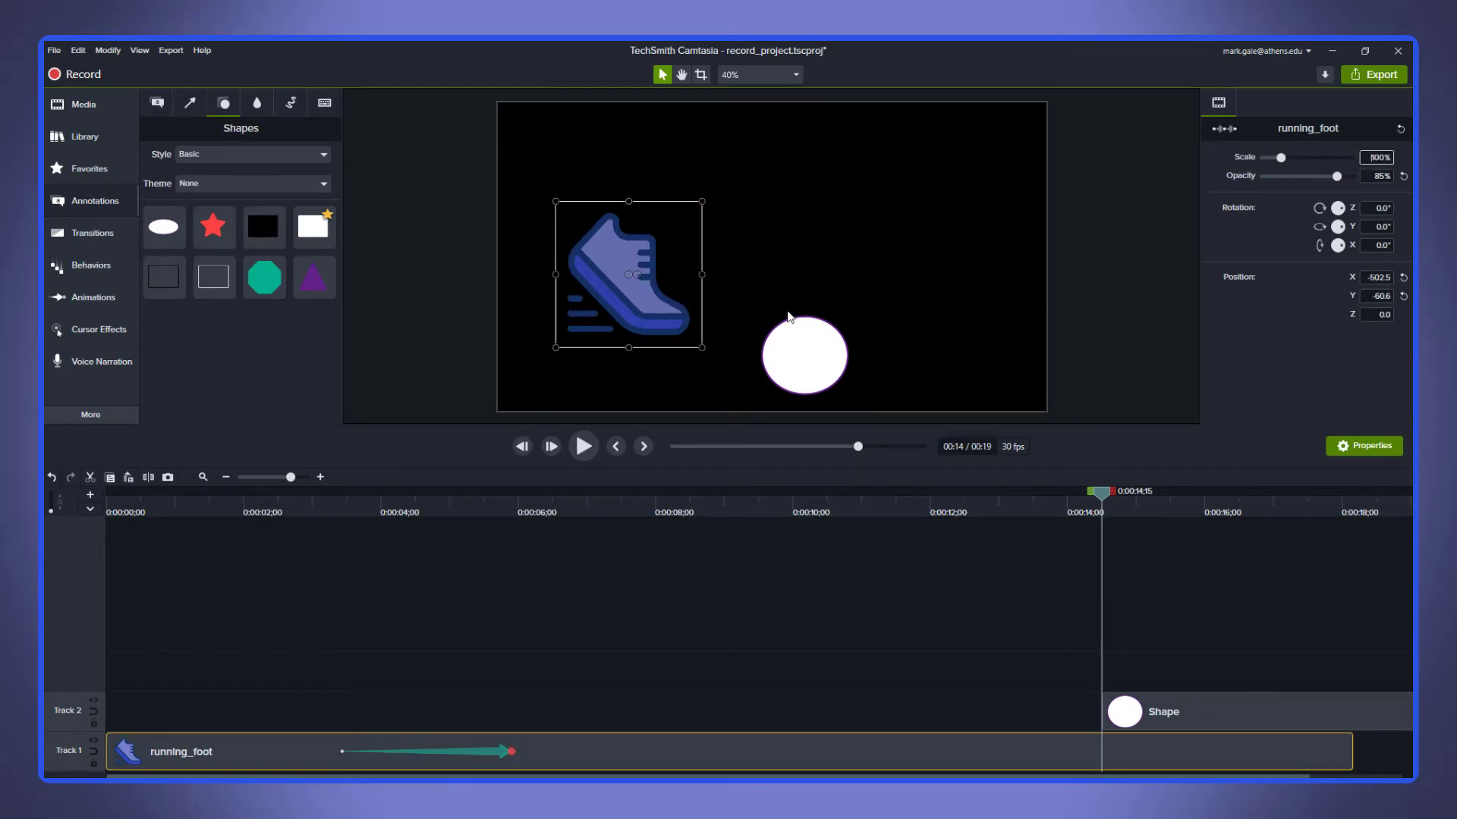
Step: Move the Shape clip on Track 2 so it begins at the start of the running_foot animation
drag(343, 531, 511, 520)
drag(1225, 710, 465, 705)
Step: Add a second Custom animation to the Track 1 clip, ending after 8 seconds, and move the shoe to the canvas's lower-right corner
click(75, 305)
drag(192, 144, 685, 751)
drag(780, 282, 983, 380)
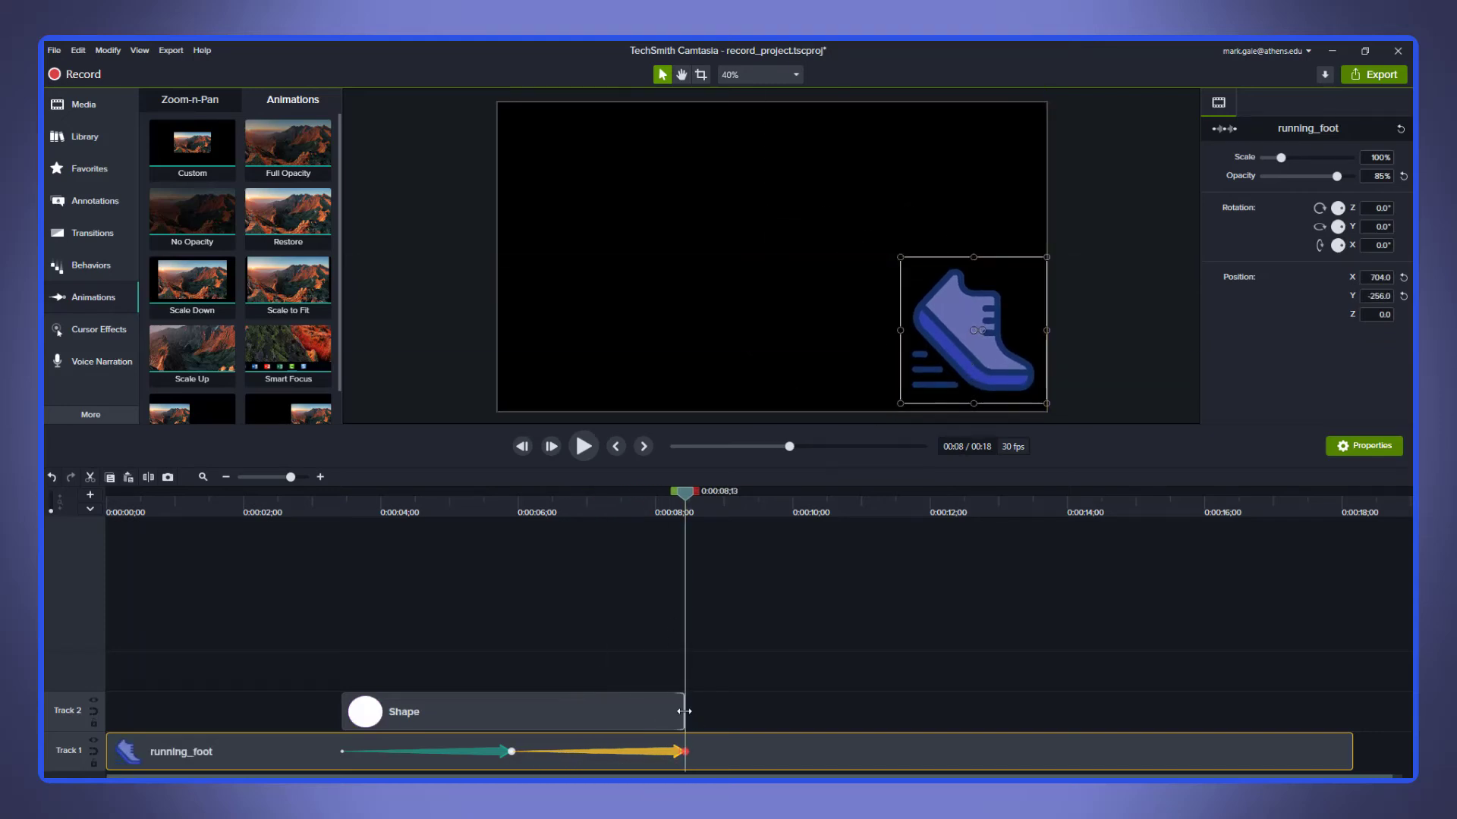
Step: Extend the Shape clip on Track 2 to just past 9 seconds and play back the shoe's path over the circle
drag(685, 710, 737, 710)
click(326, 503)
key(space)
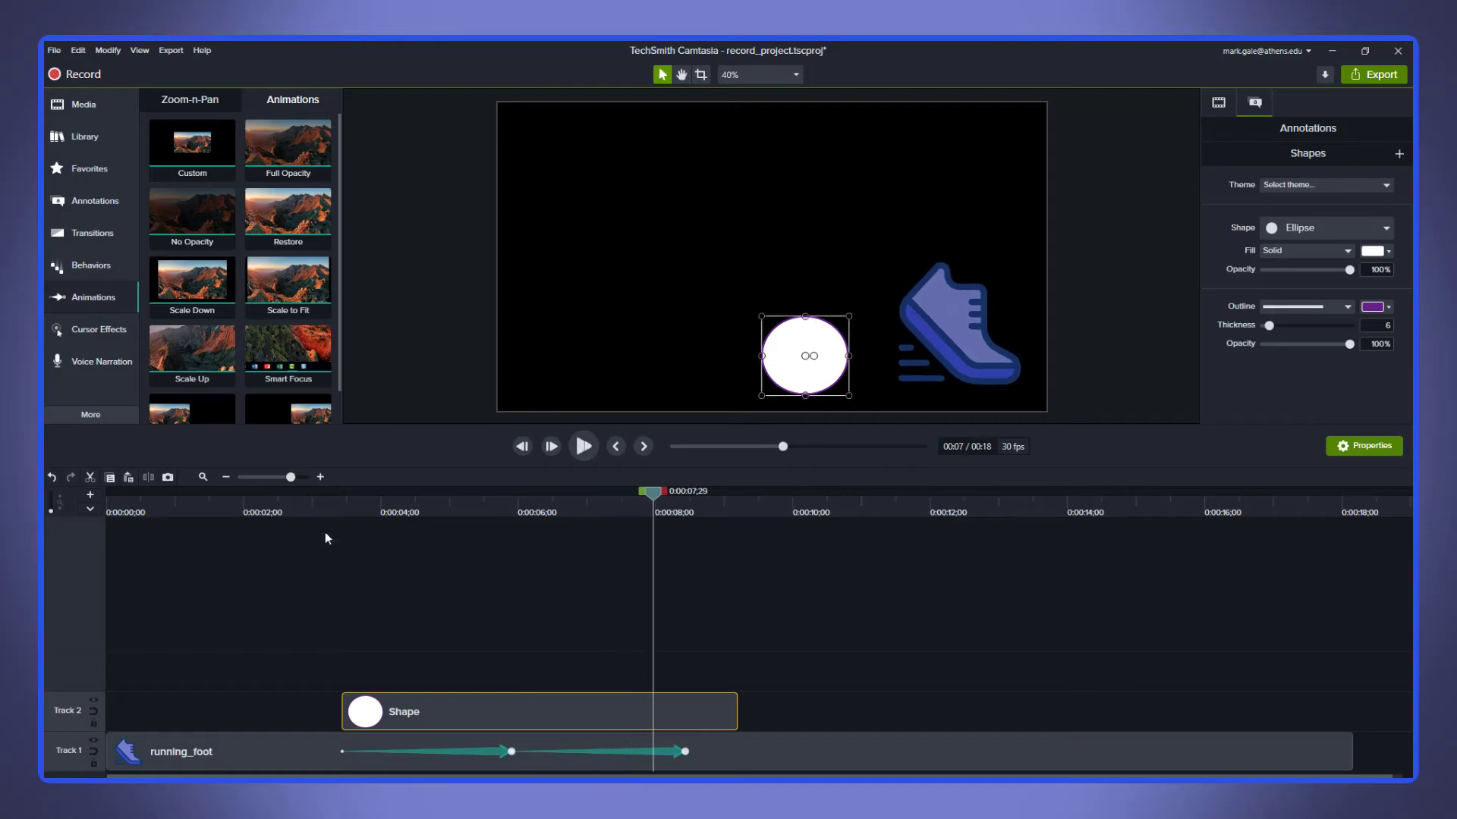
Step: Shorten the first Track 1 animation to end at 4;15, butt a similarly short second one against it, and play them back
drag(495, 751, 414, 743)
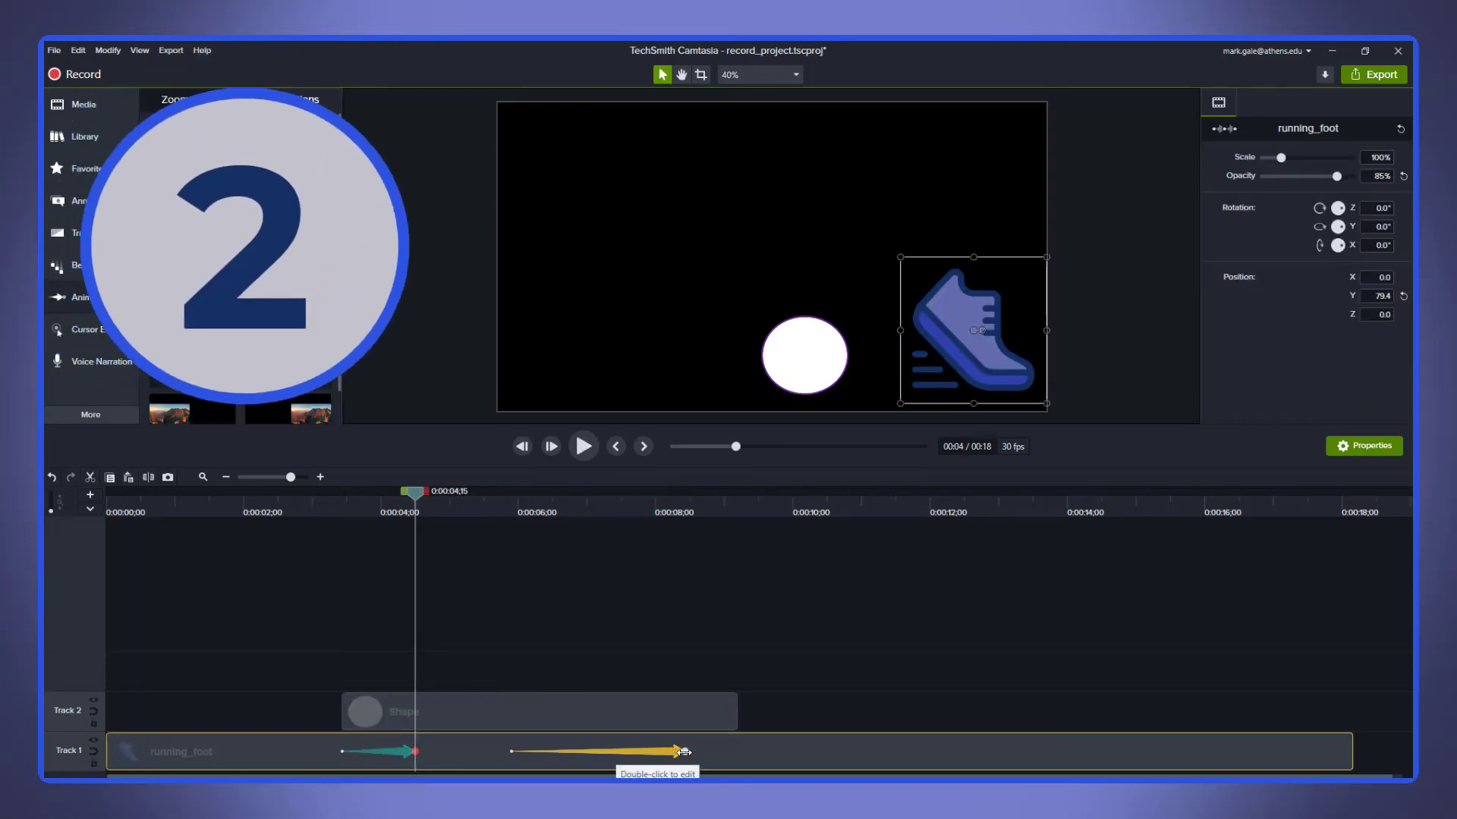
drag(683, 751, 455, 751)
click(283, 504)
key(space)
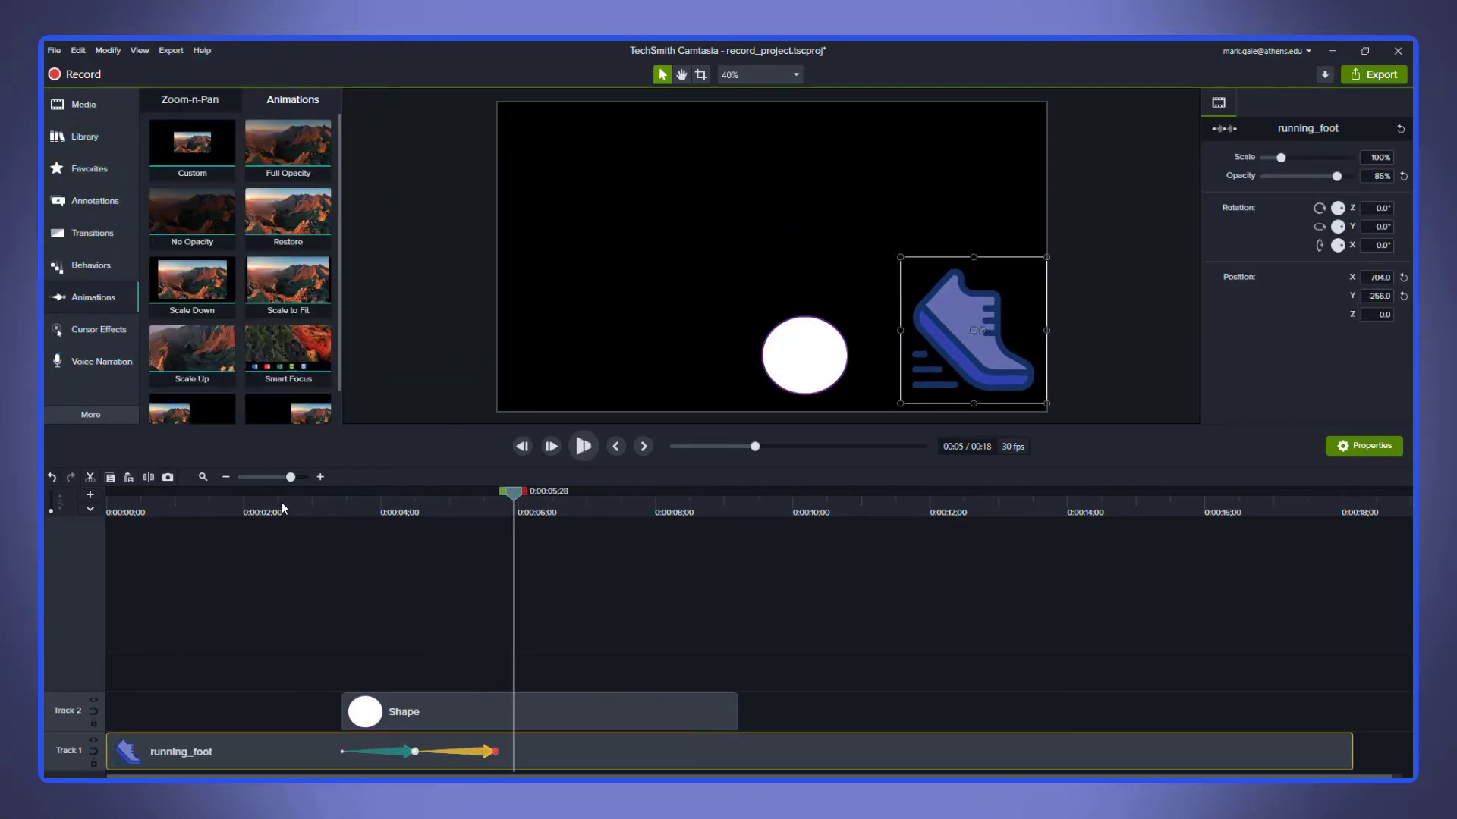
Step: Add running_foot.png to Track 3 and place that shoe off the canvas beyond its upper-left edge
click(82, 104)
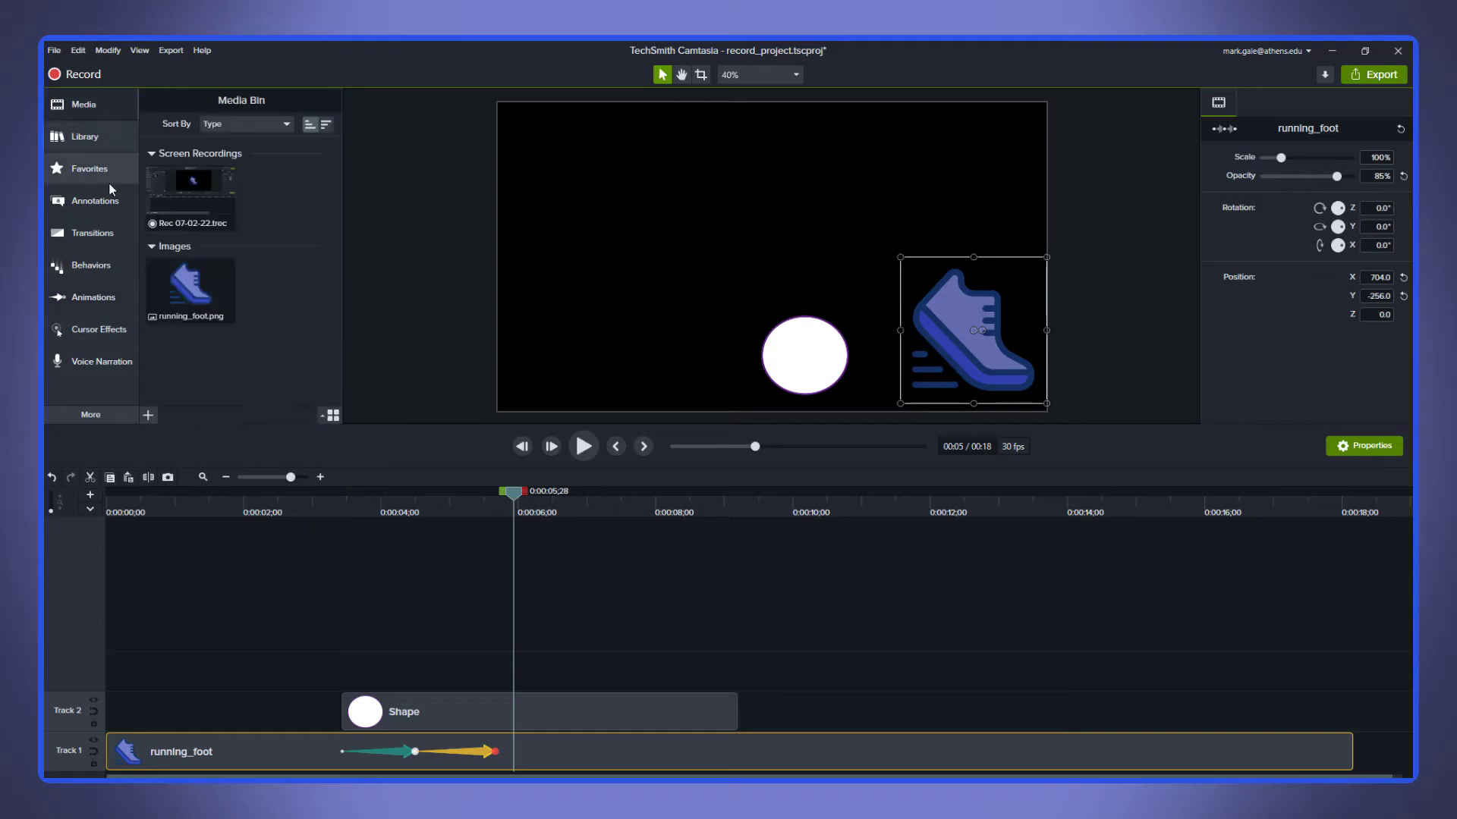
click(197, 291)
drag(121, 632, 121, 632)
click(274, 501)
drag(595, 346, 423, 346)
drag(768, 258, 439, 188)
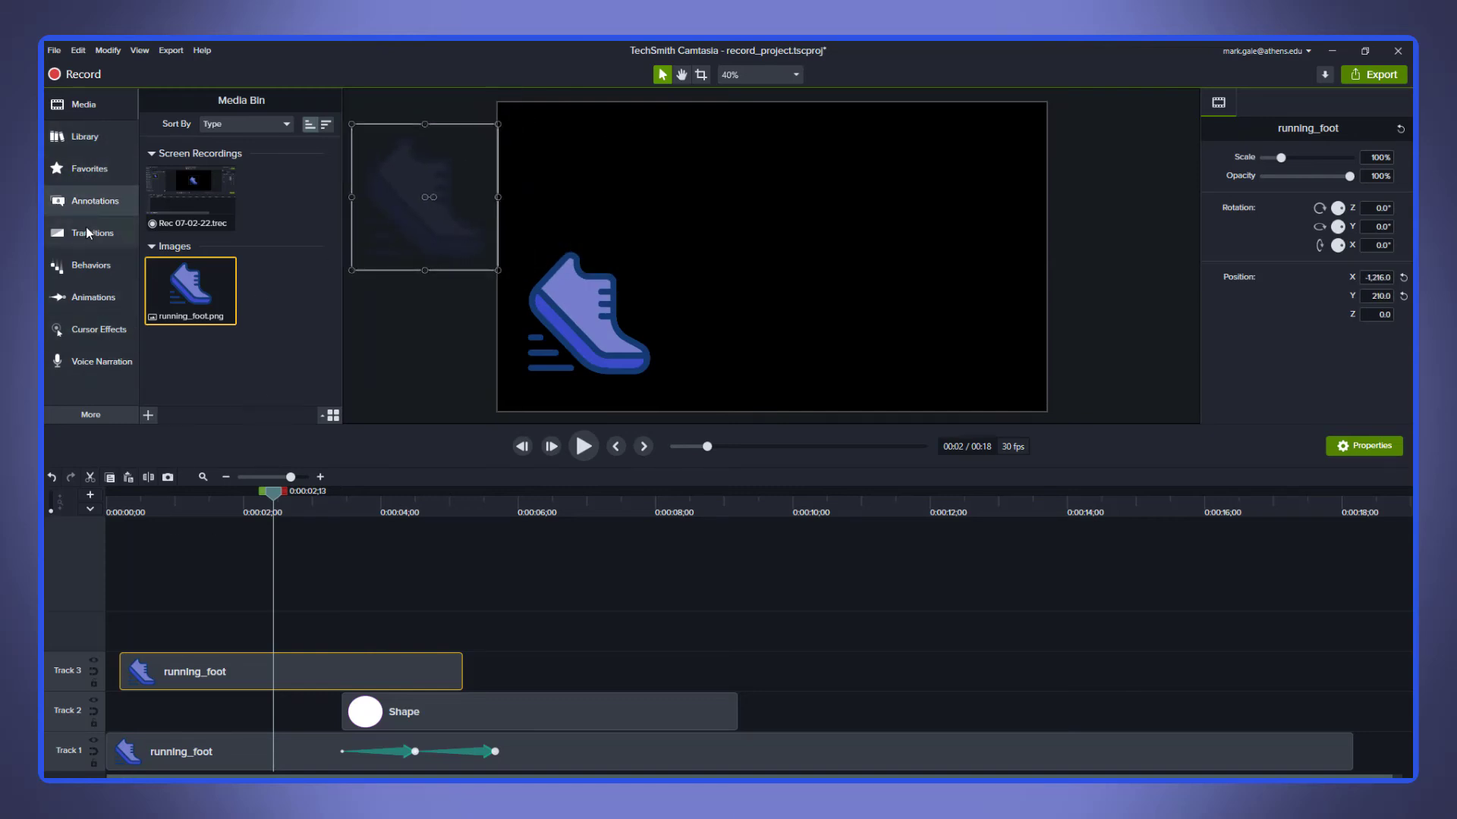
Step: Add a Custom animation to the Track 3 running_foot clip and move its shoe onto the middle of the canvas
click(94, 297)
drag(192, 144, 209, 671)
drag(389, 259, 724, 327)
Step: Shift the Track 3 animation so it starts just past 2 seconds, and play back the shoe's entrance
drag(114, 499, 243, 499)
click(156, 672)
drag(156, 672, 270, 672)
click(221, 502)
key(space)
key(space)
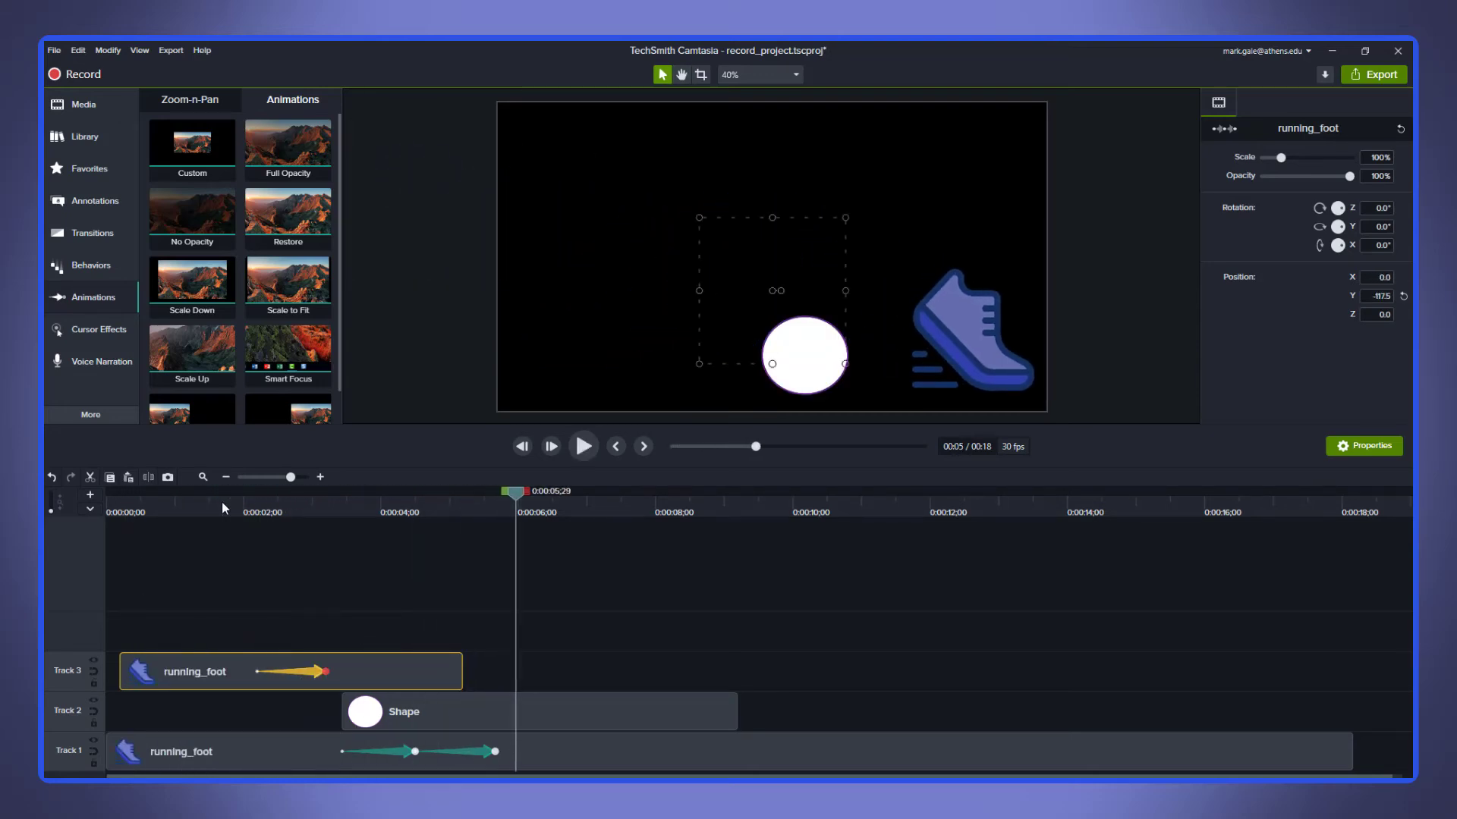
Step: Extend the Track 3 clip past 6 seconds and add a second Custom animation that carries its shoe off the canvas's right edge
drag(462, 671, 544, 672)
drag(192, 144, 402, 671)
drag(766, 334, 1123, 258)
click(254, 506)
key(space)
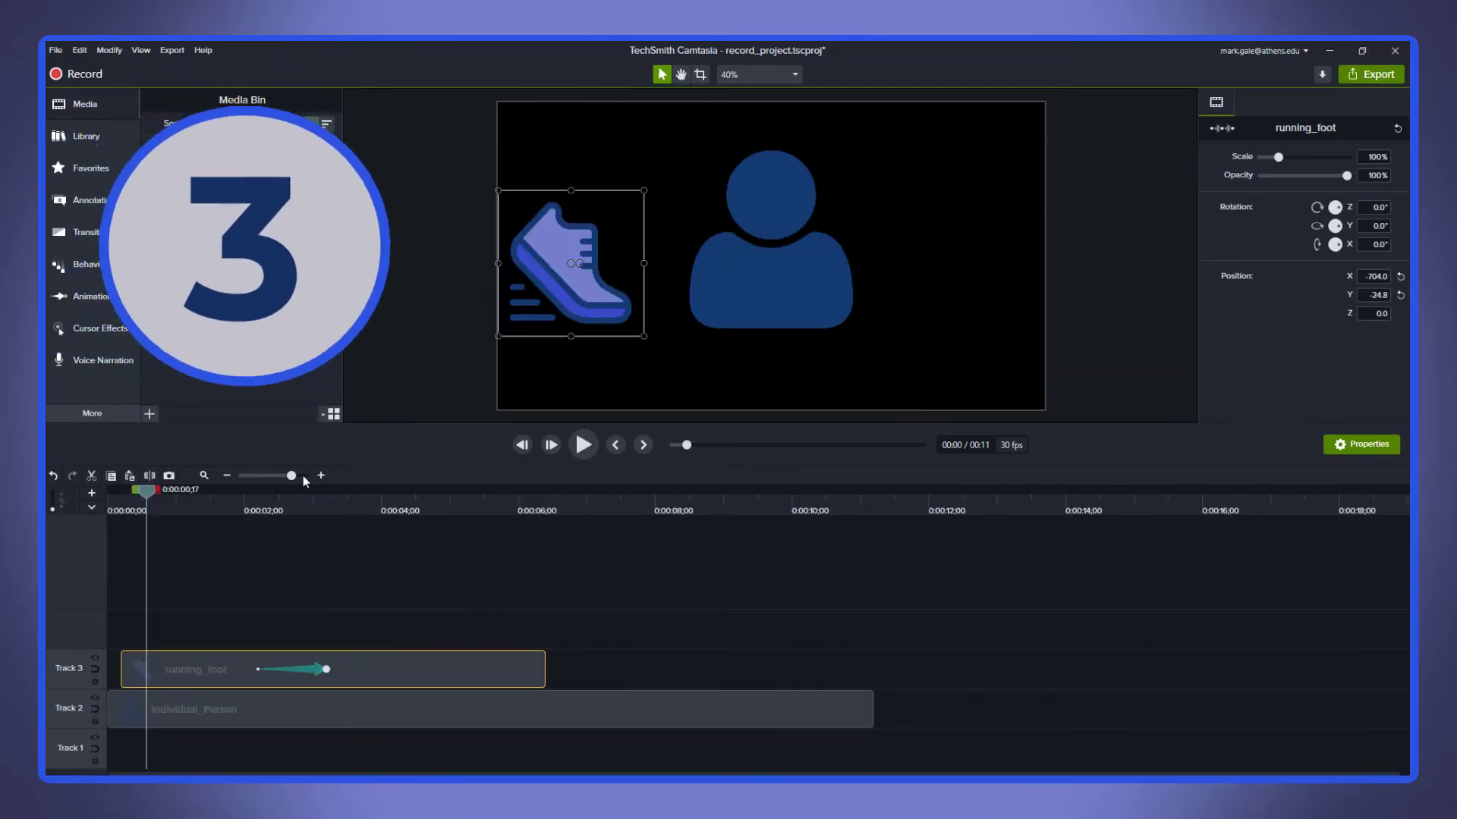
Step: Play back the running_foot animation crossing in front of the Individual_Person image
click(245, 506)
key(space)
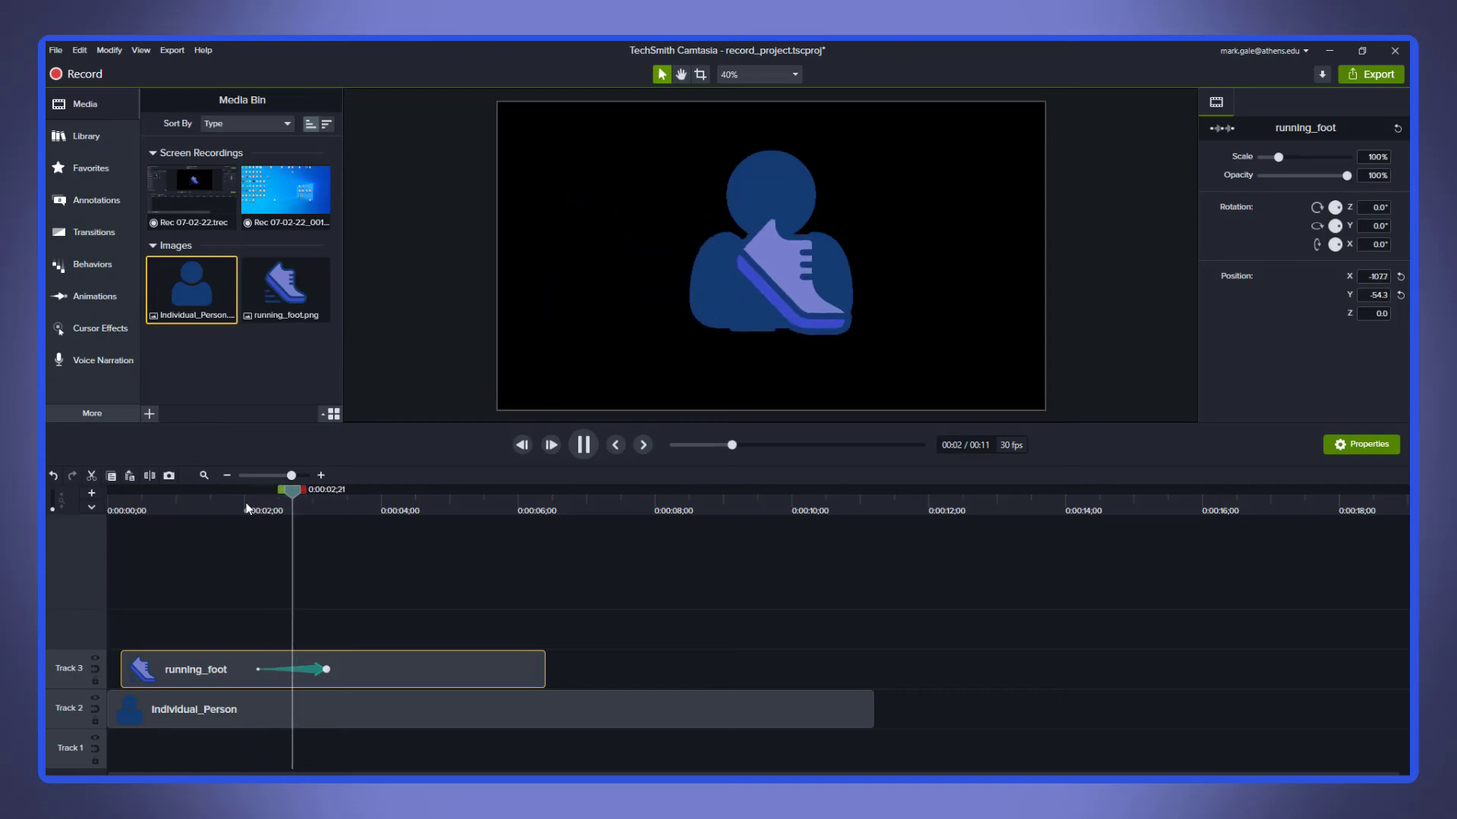
click(243, 500)
key(space)
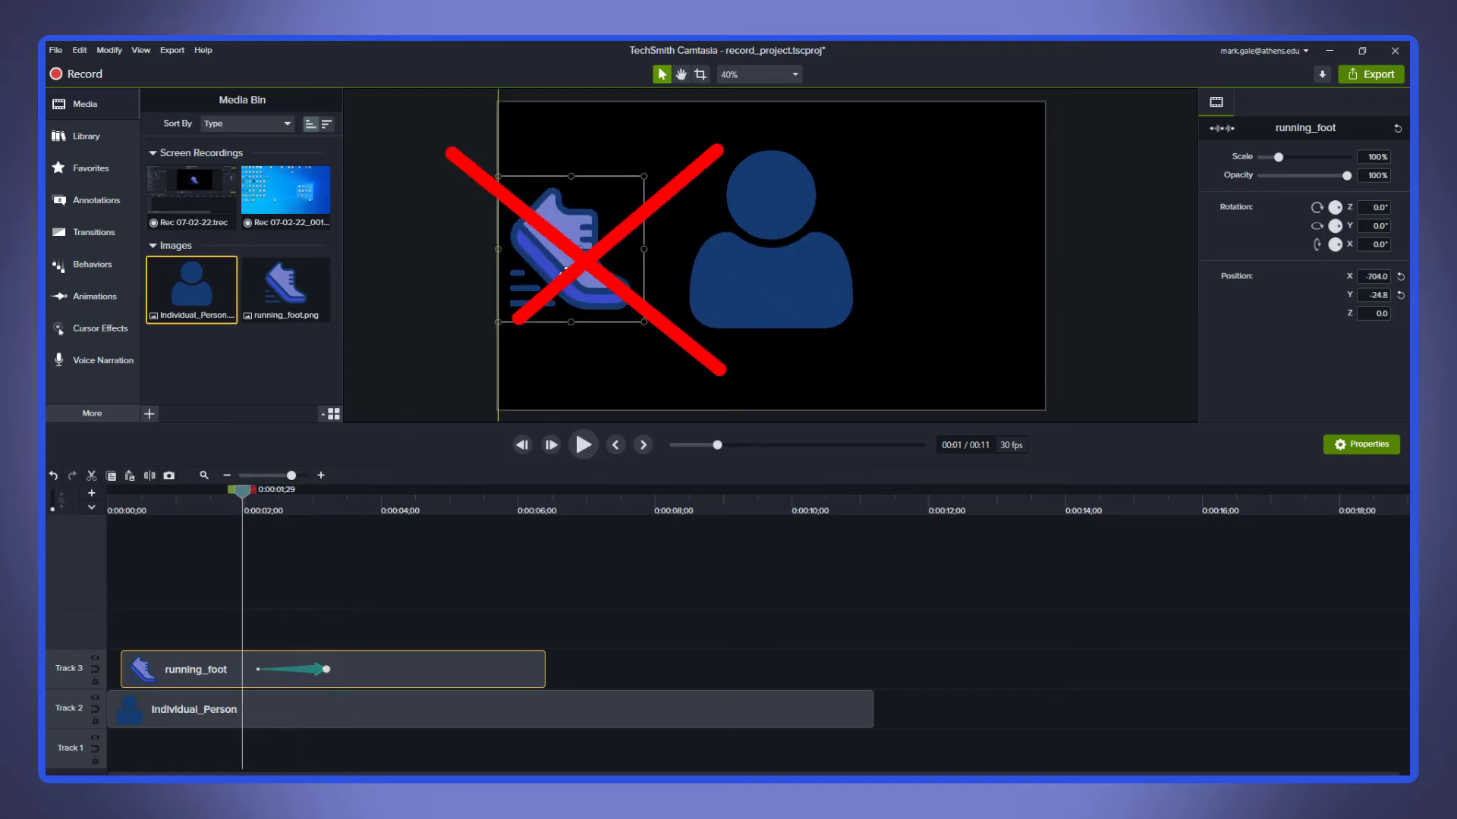
key(space)
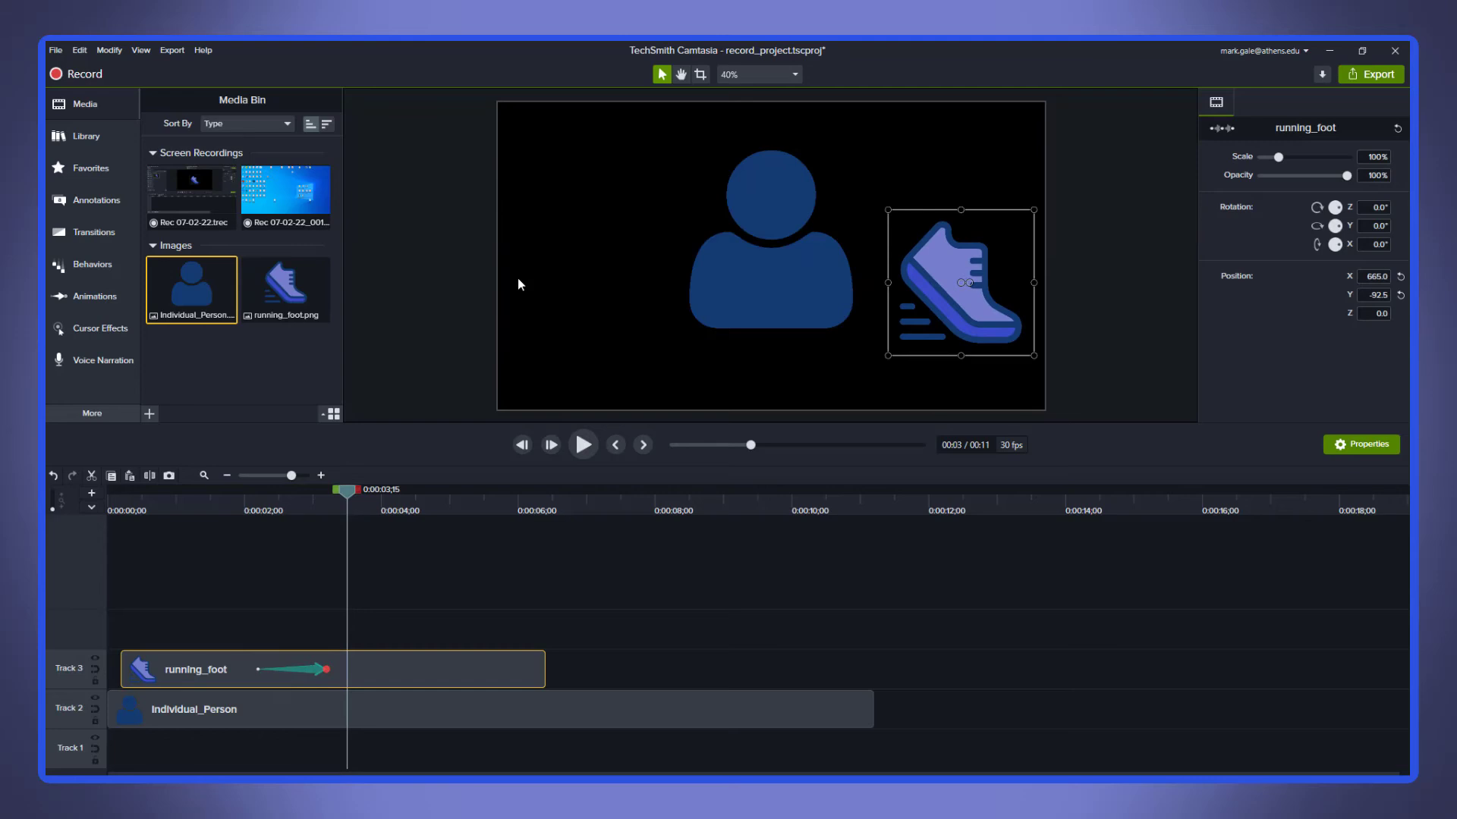
Step: Move the playhead to 2;12 within the running_foot animation and enable Edit All Animations mode
drag(241, 499, 272, 509)
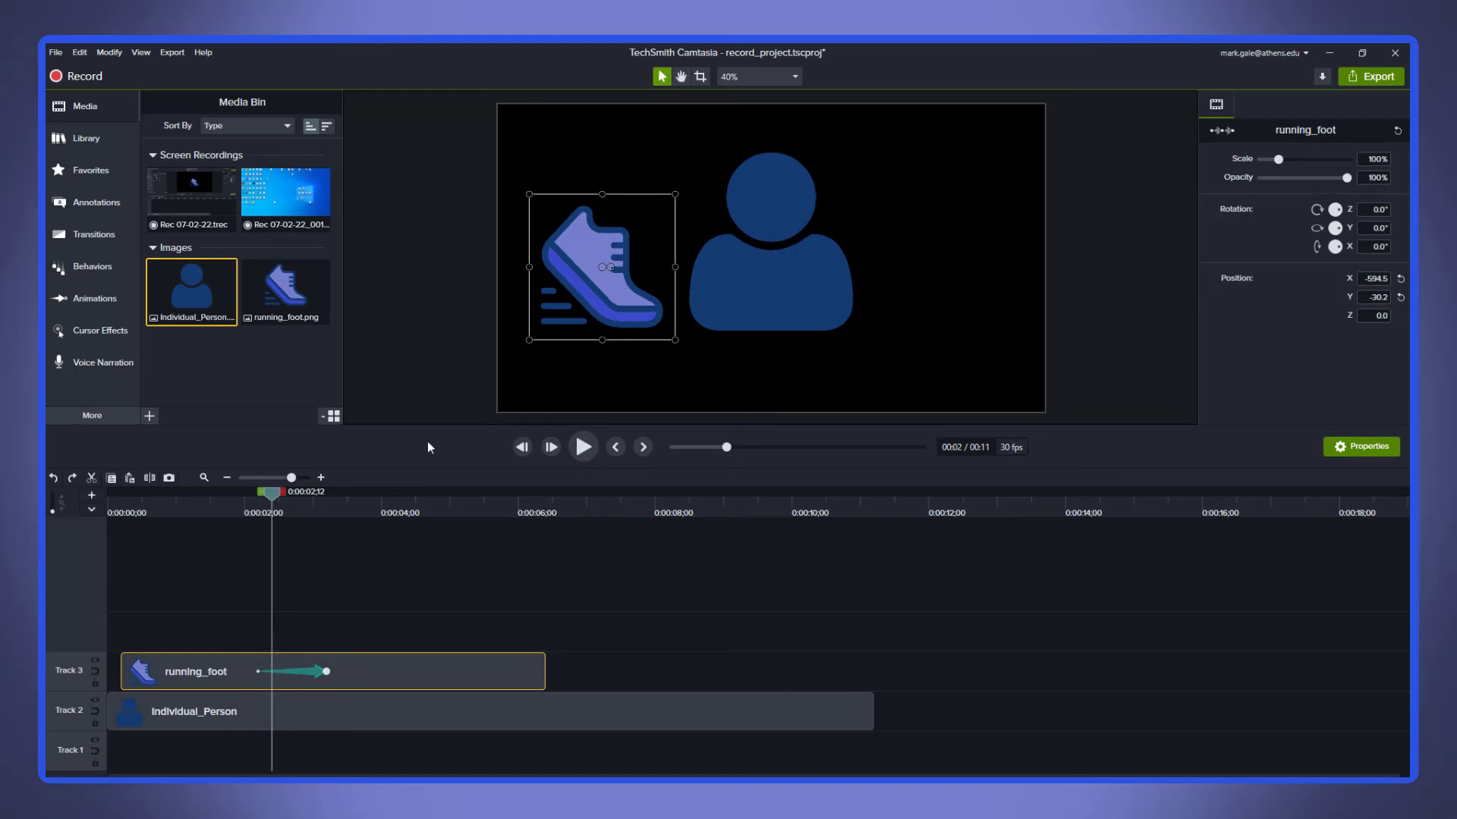
click(1221, 131)
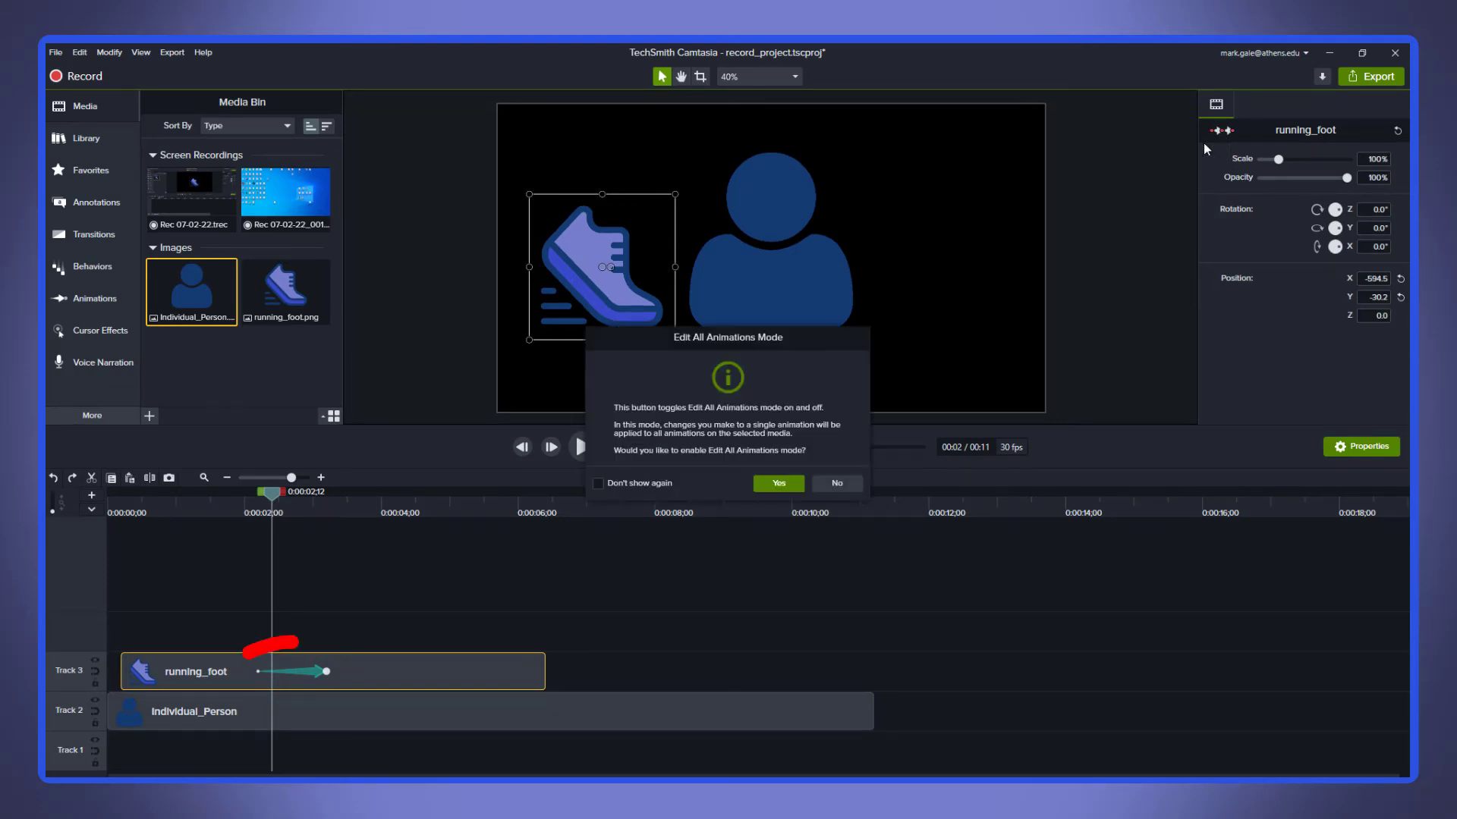
click(777, 484)
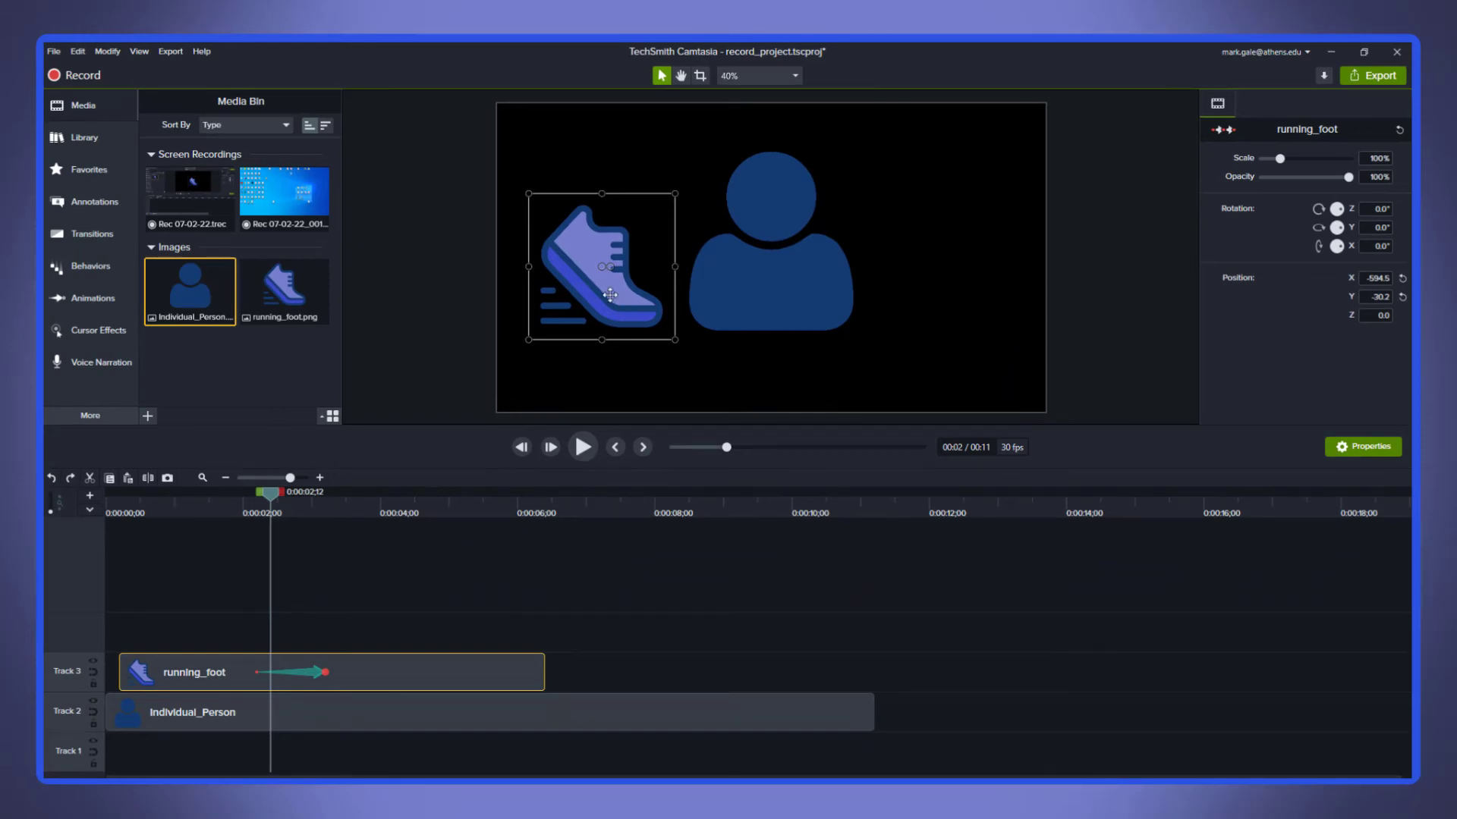
Step: Move the shoe's whole animated path down to the lower part of the canvas and play the animation back
drag(611, 306, 606, 372)
click(246, 506)
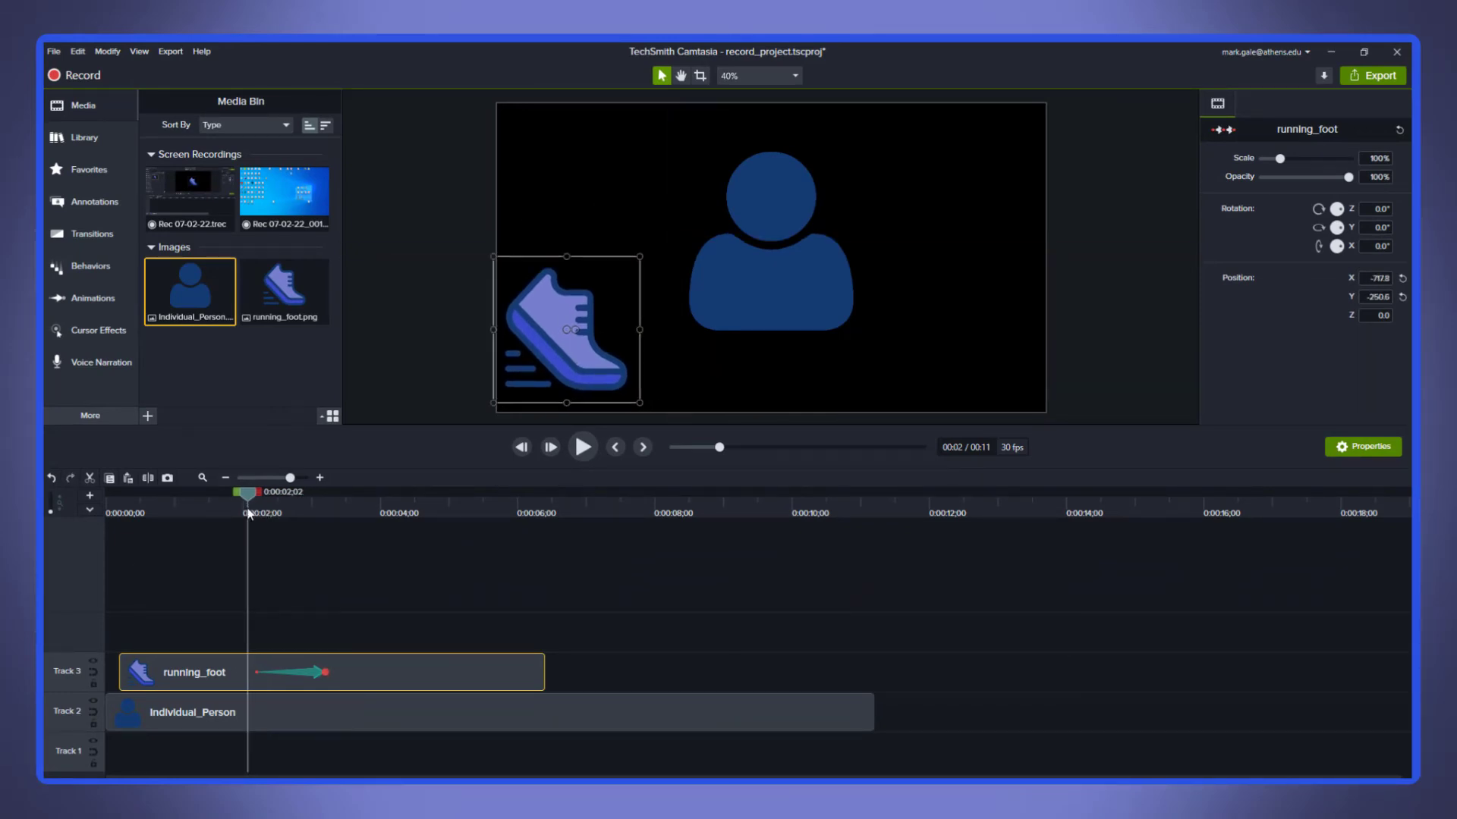
key(space)
click(236, 513)
key(space)
key(space)
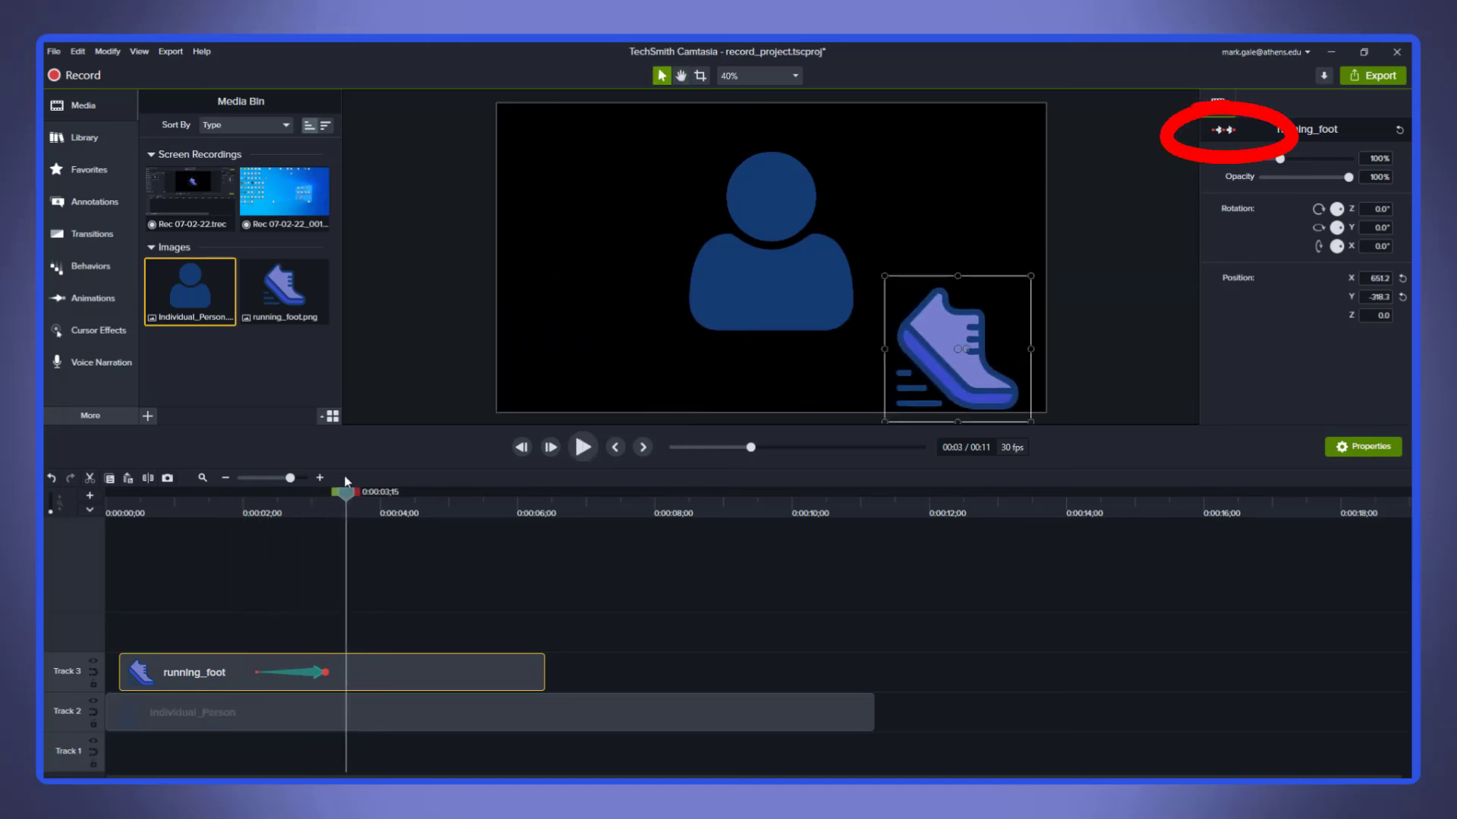